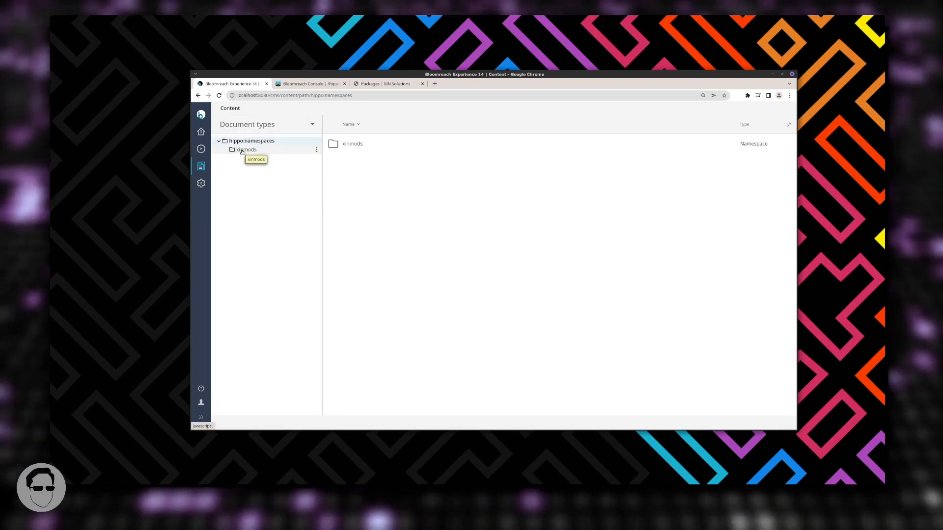
Step: Create a document type named recipe in the xinmods namespace, with basedocument as its super type
left_click(241, 150)
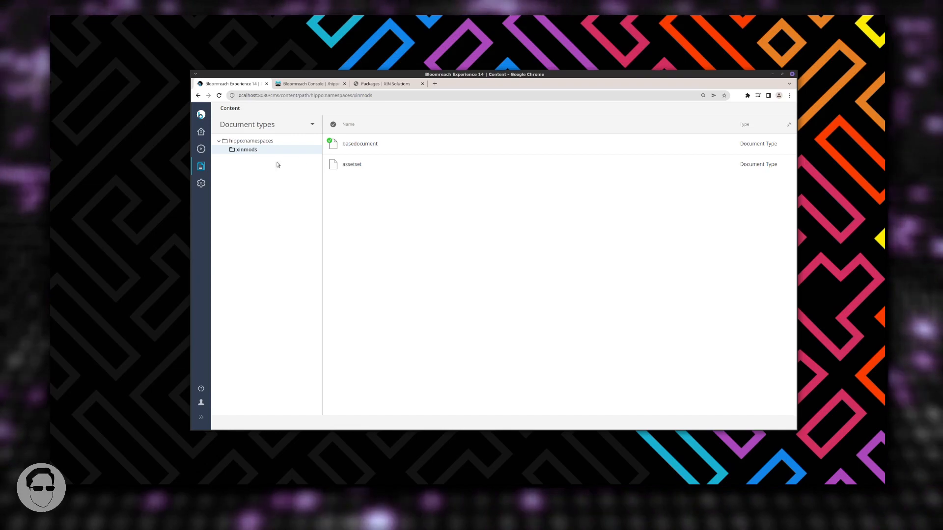
mouse_move(317, 152)
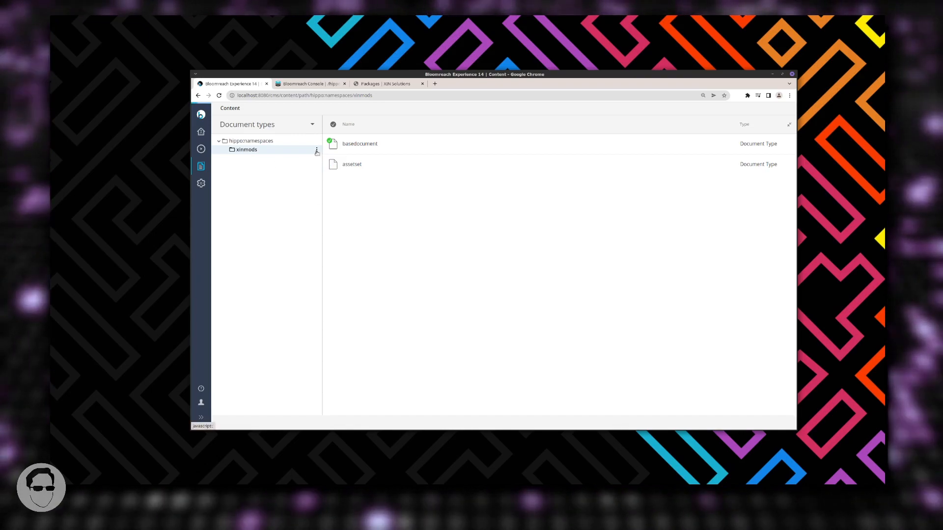
left_click(316, 152)
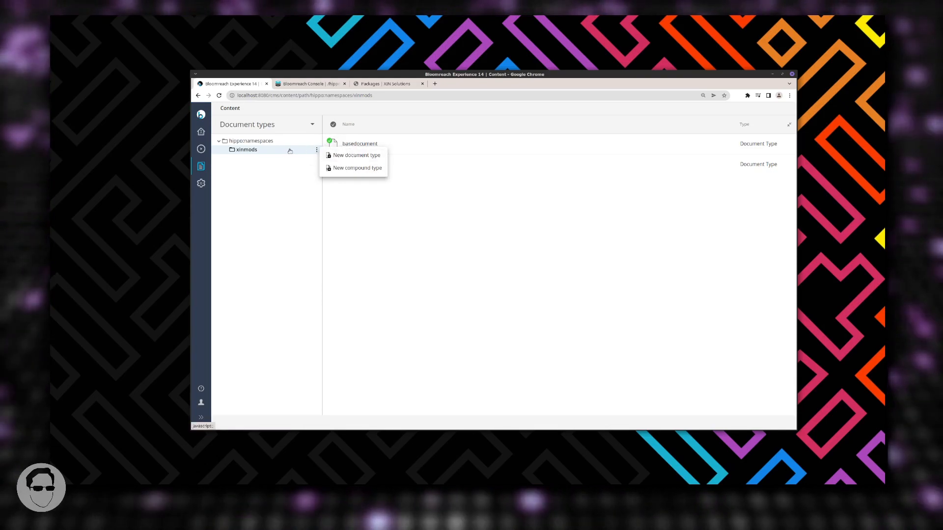
left_click(316, 151)
left_click(317, 152)
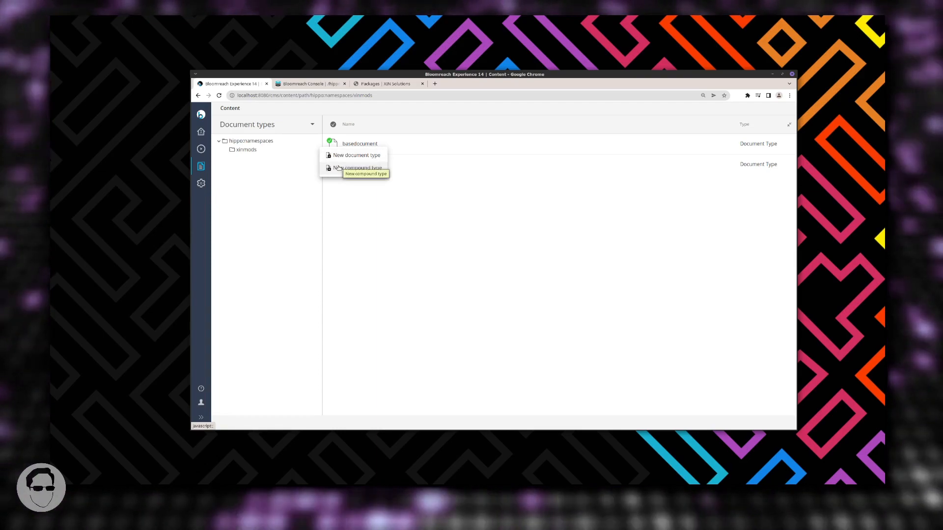
left_click(338, 155)
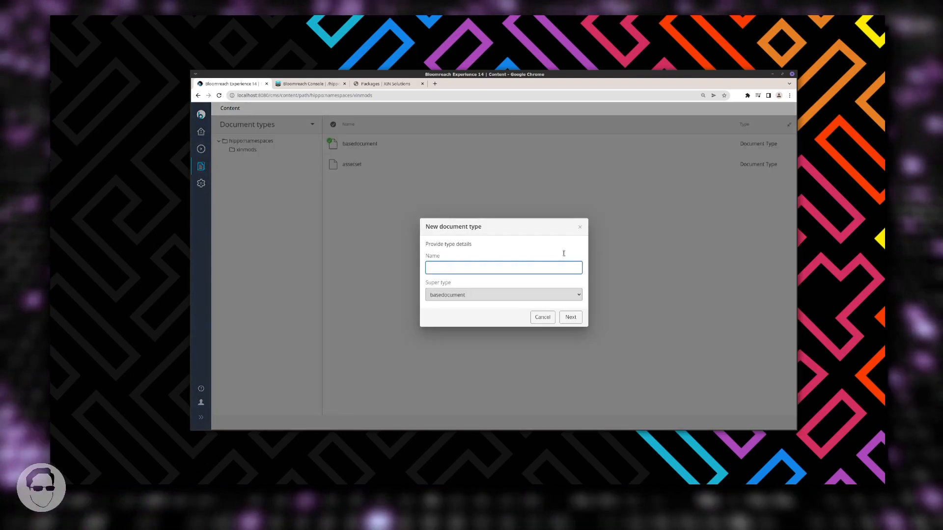
type("f")
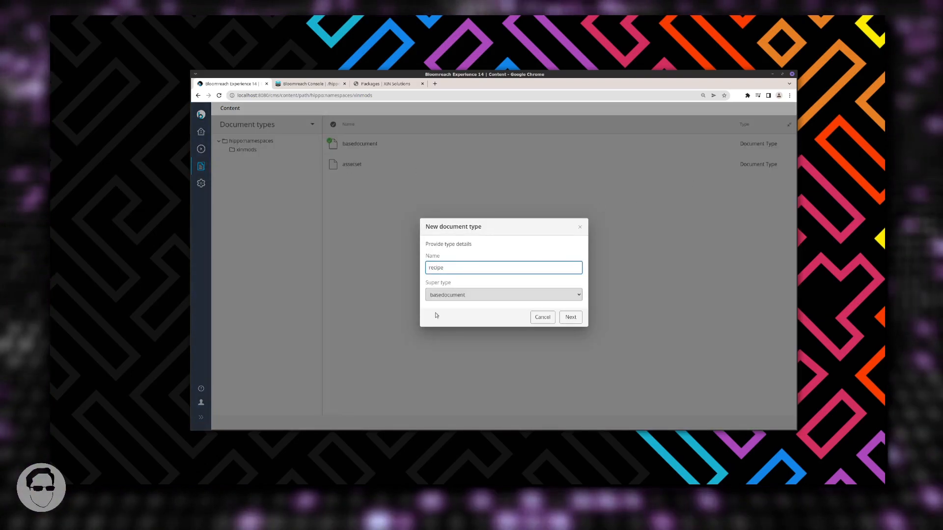
left_click(434, 294)
left_click(544, 302)
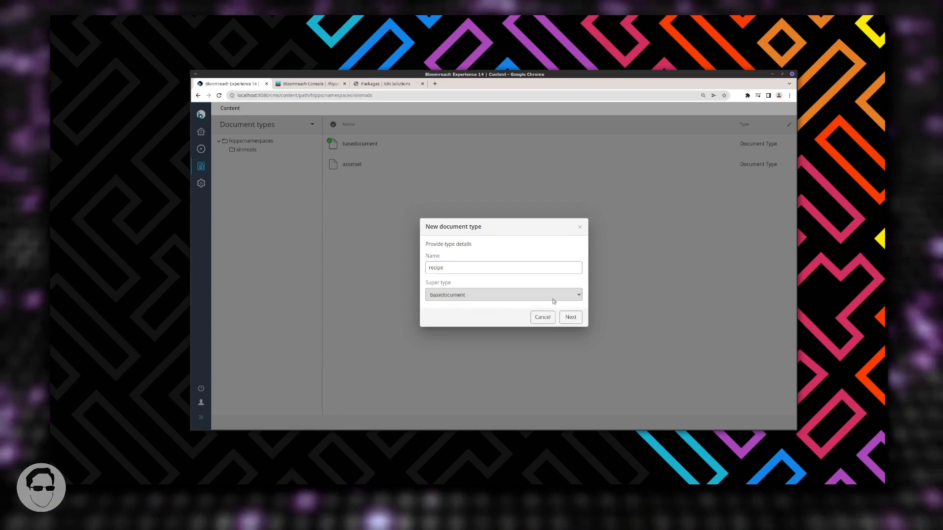
left_click(571, 318)
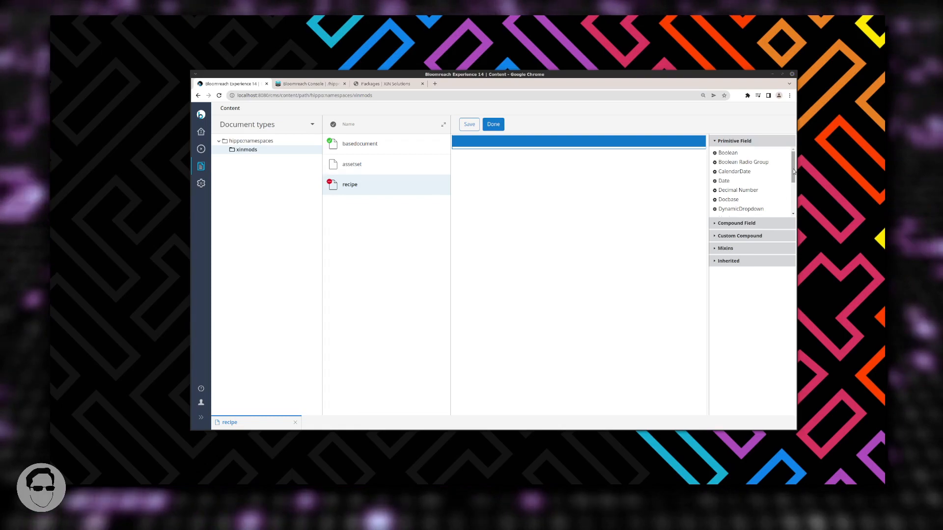
Step: Examine which primitive, compound and custom compound fields are available for the recipe document type
scroll(785, 182, "down", 1)
scroll(785, 182, "up", 1)
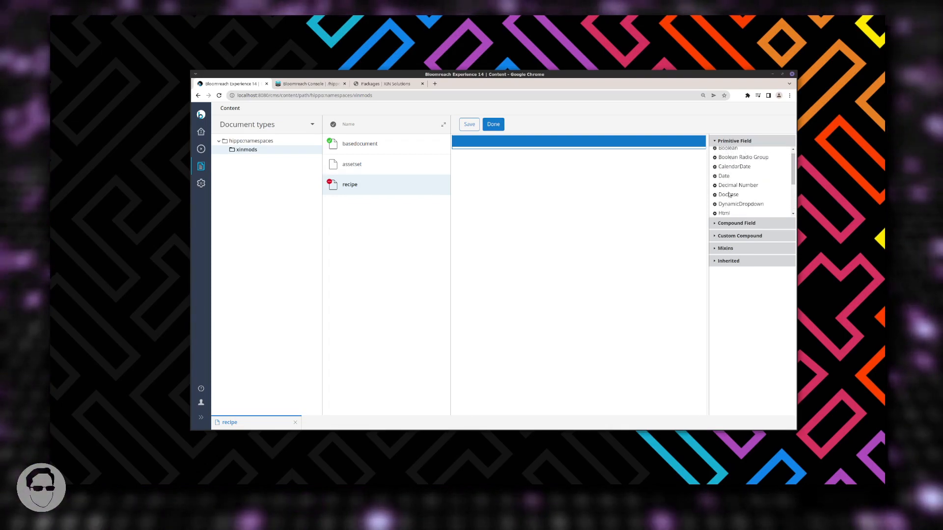
scroll(736, 173, "up", 1)
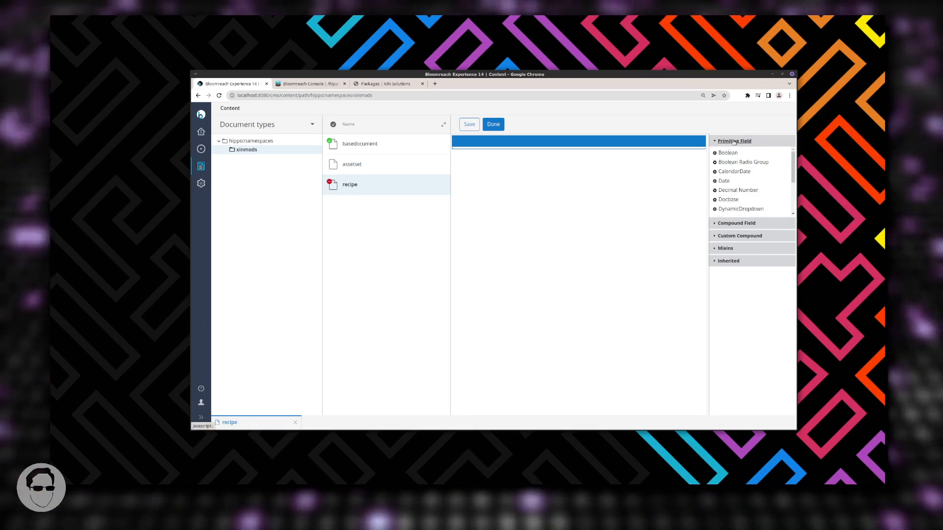
left_click(732, 223)
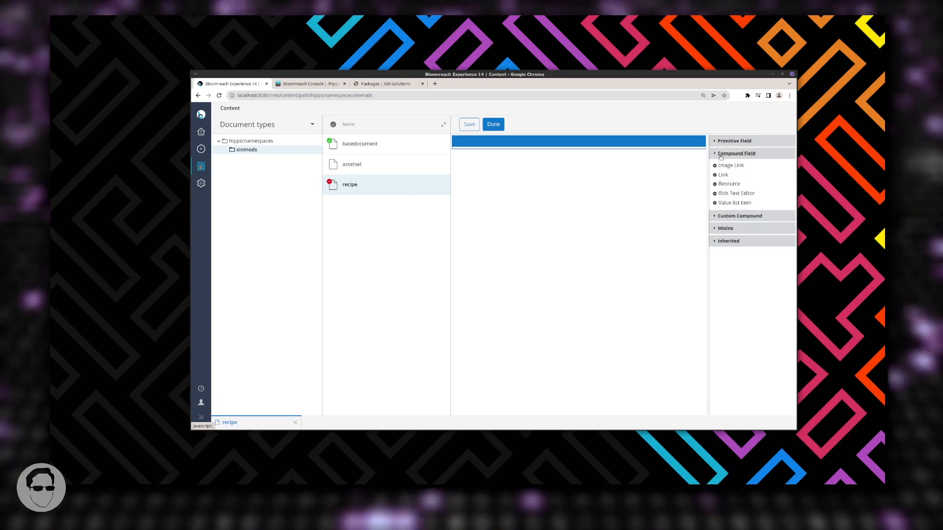
left_click(714, 218)
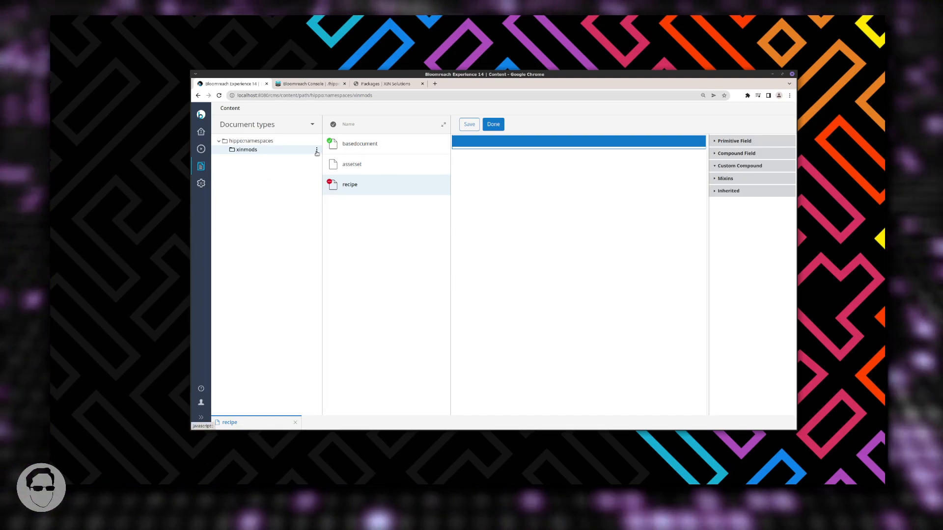
left_click(316, 150)
left_click(724, 154)
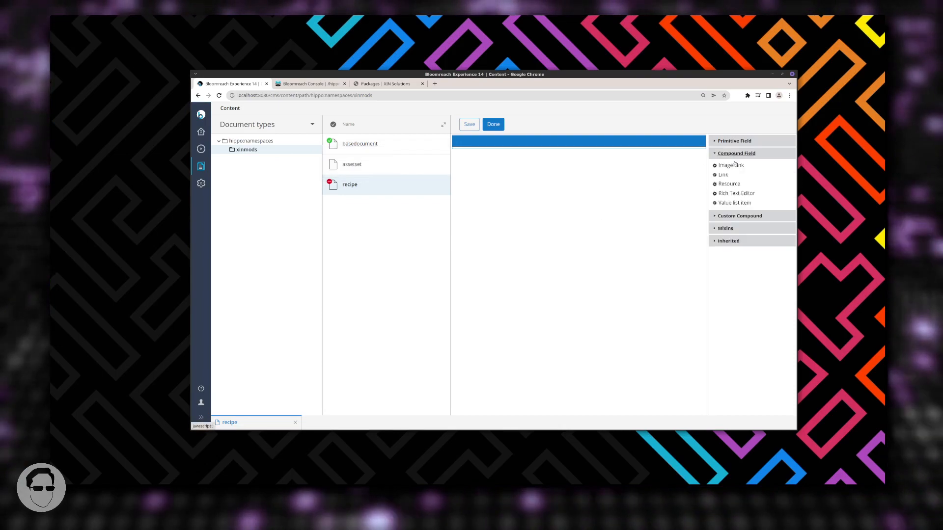
left_click(735, 154)
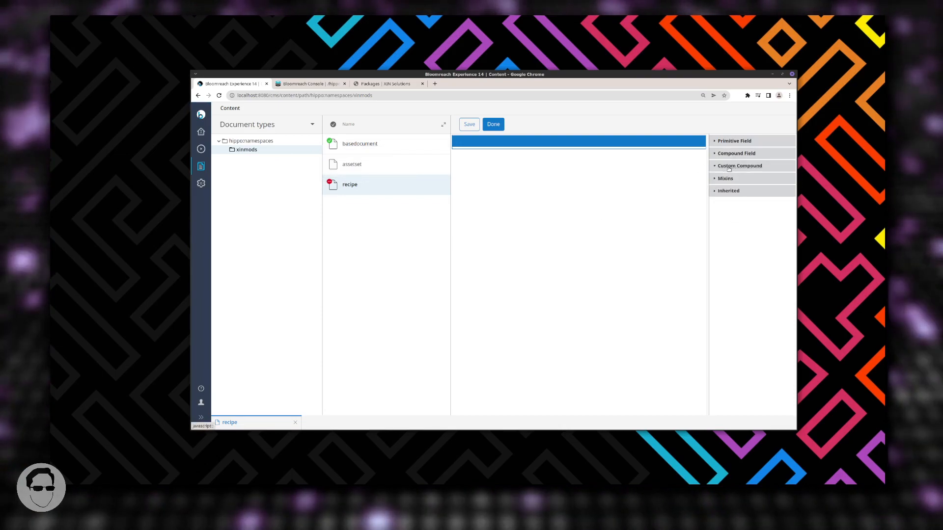
left_click(735, 153)
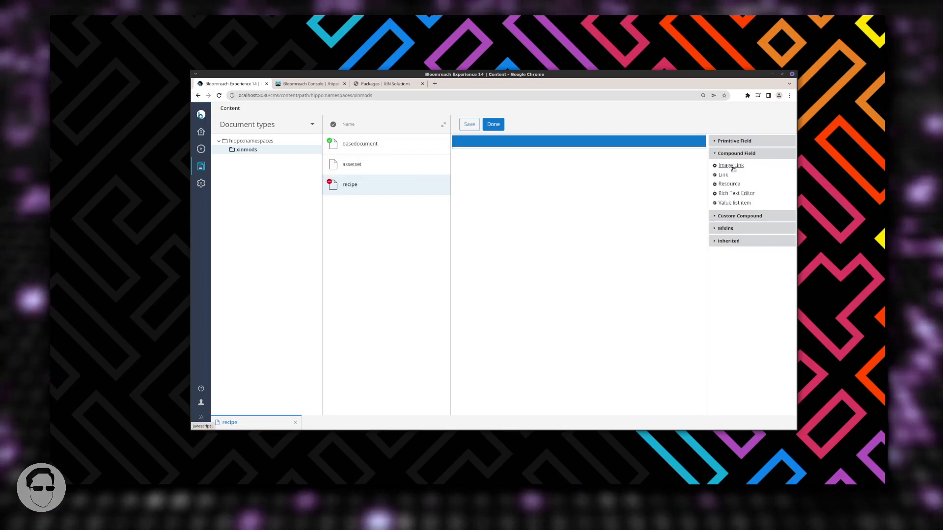
Step: Add a primitive String field to the recipe document type and set its path to title
left_click(732, 141)
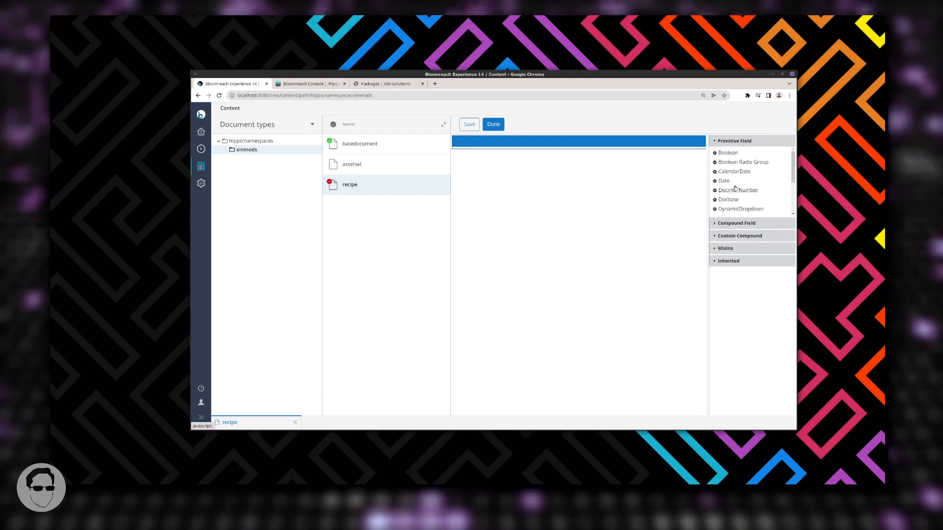
left_click_drag(725, 201, 532, 187)
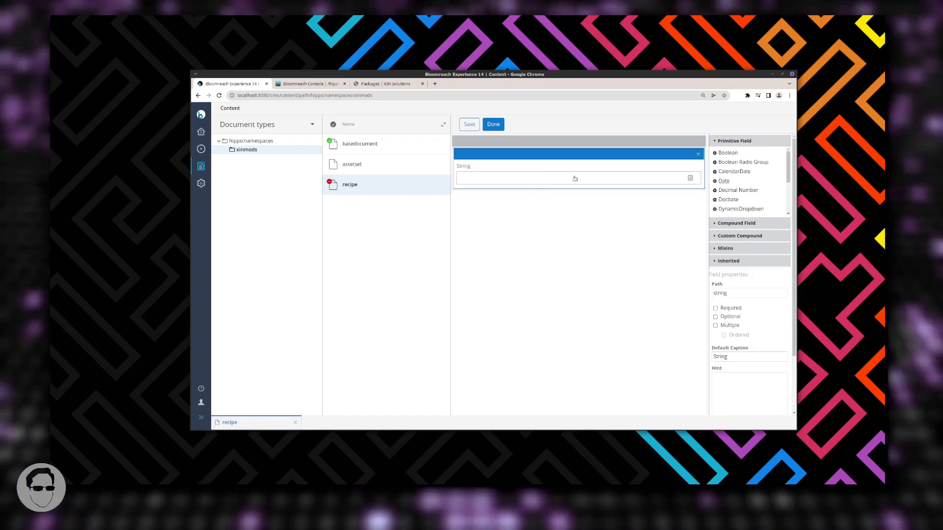
scroll(756, 197, "down", 1)
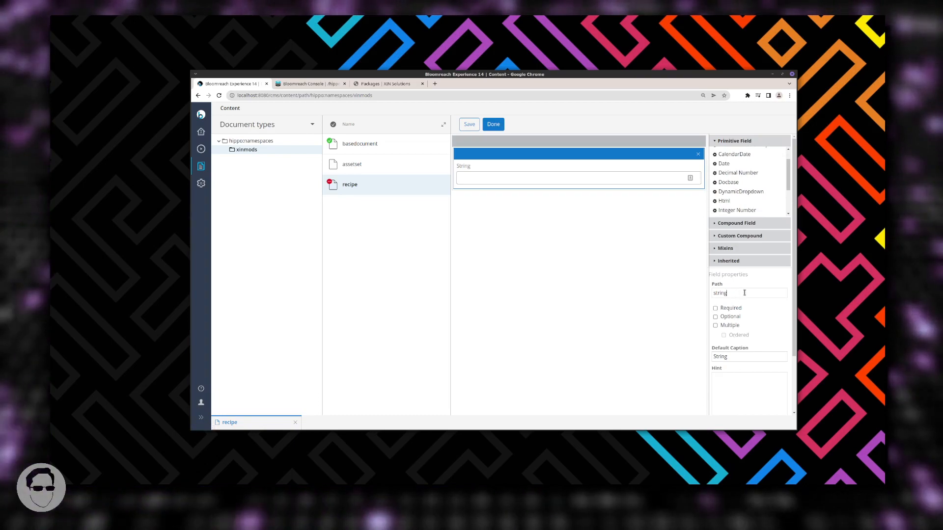
left_click_drag(744, 293, 709, 292)
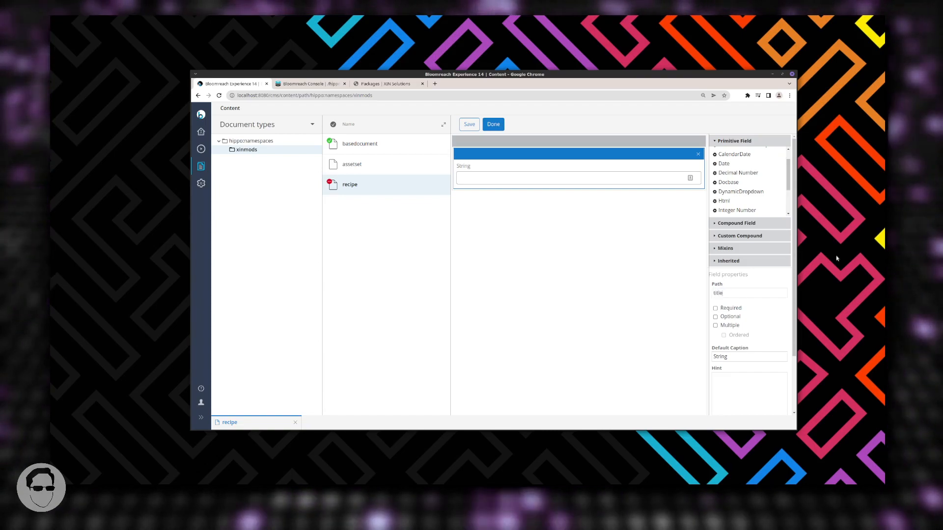
Step: Set the string field's default caption to Title and make the field required
double_click(738, 356)
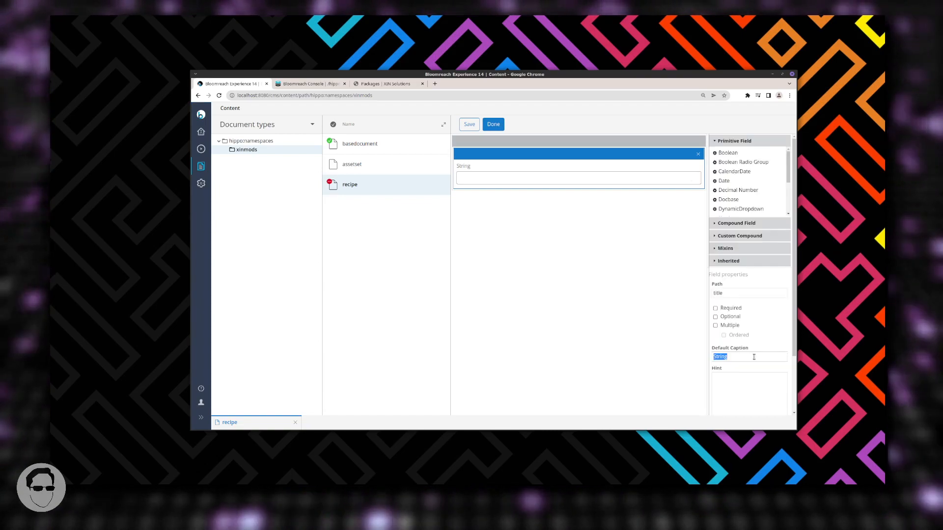
type("Title")
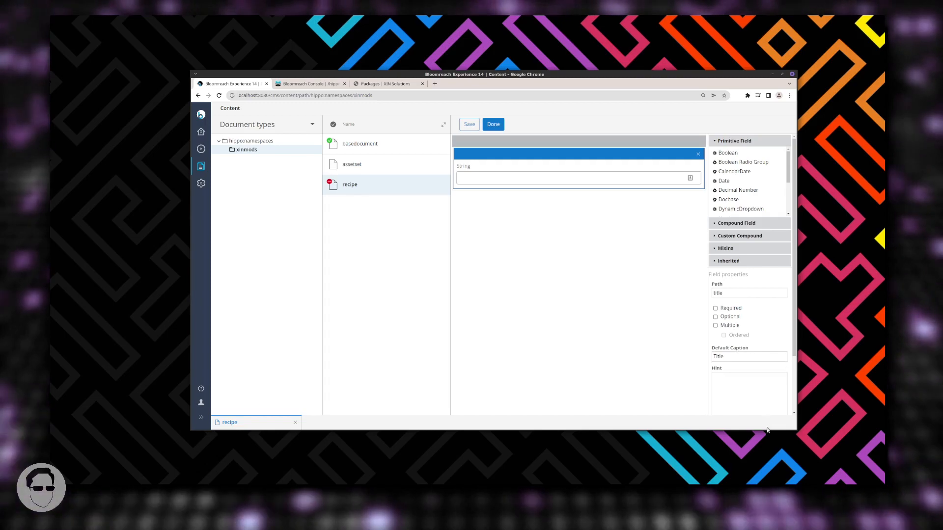
left_click_drag(732, 357, 709, 356)
left_click(750, 356)
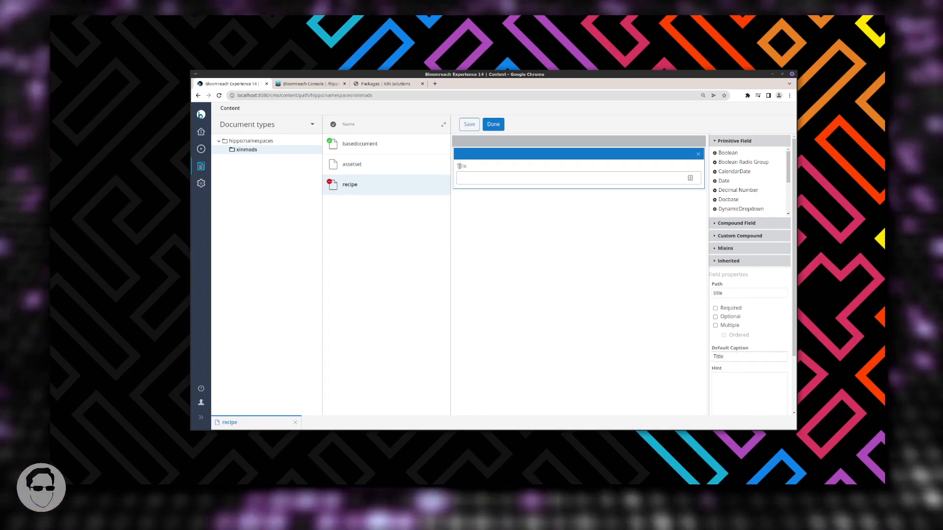
left_click(727, 305)
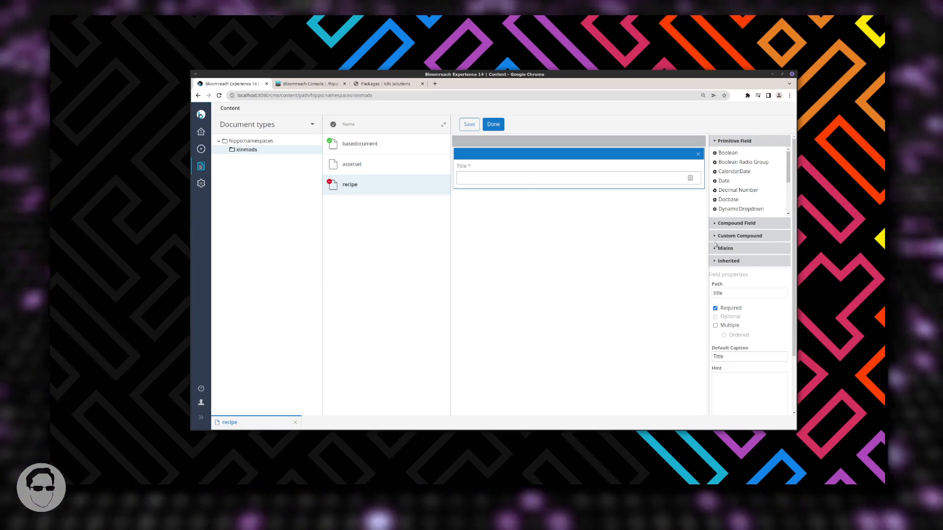
Step: Add a primitive Text field below the Title field and set its path to summary
scroll(741, 182, "down", 3)
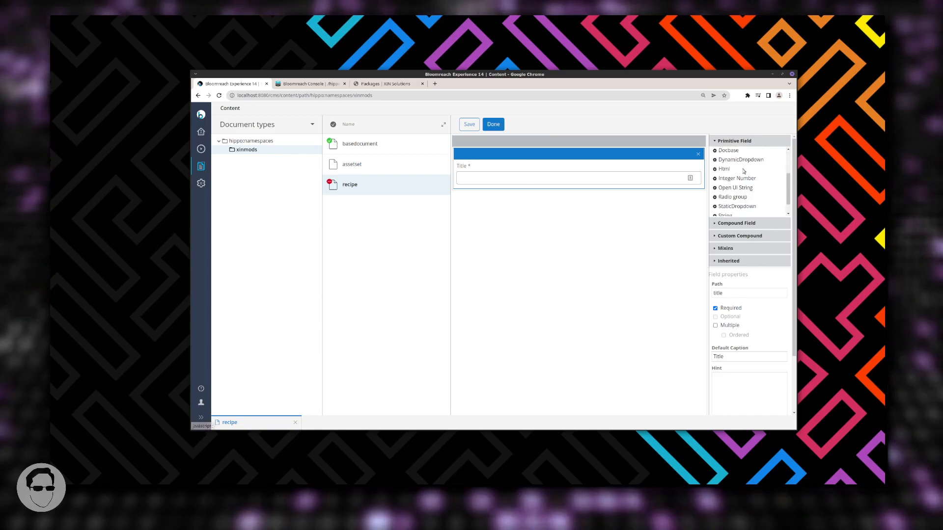
left_click(725, 210)
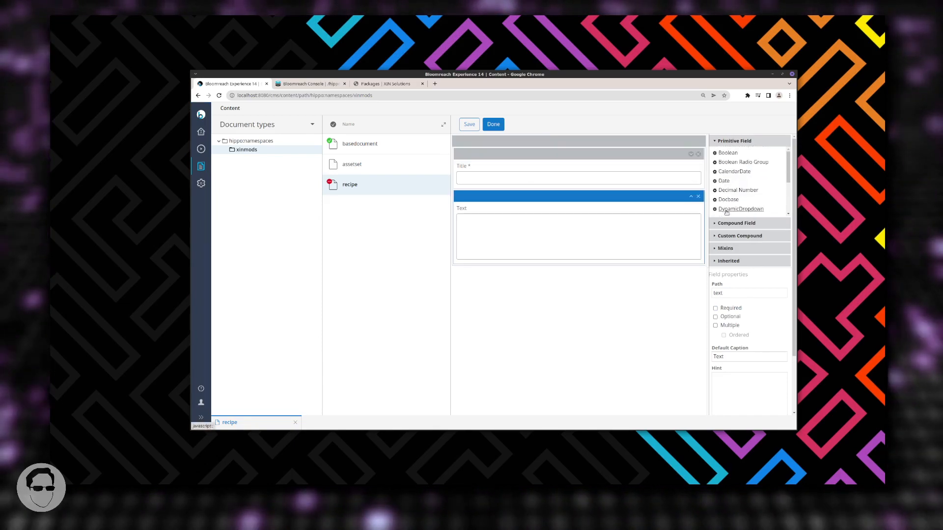
double_click(744, 293)
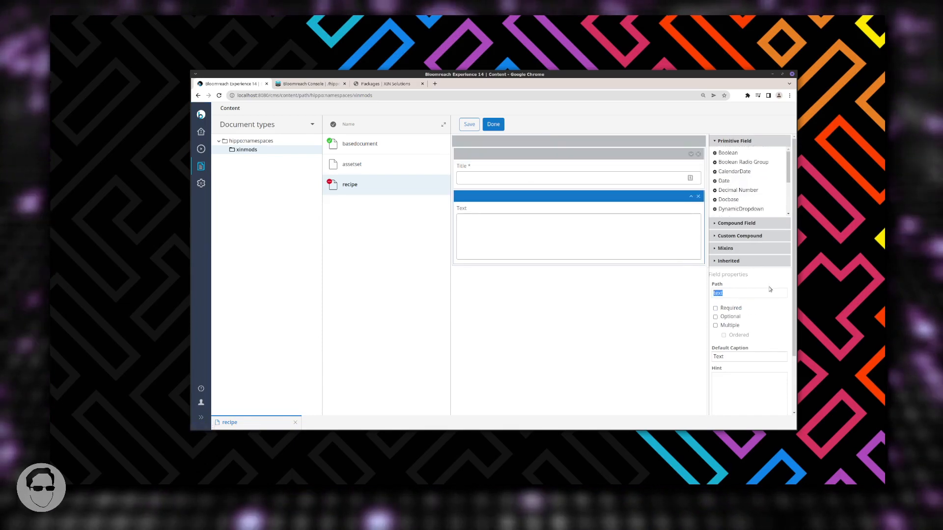
type("summary")
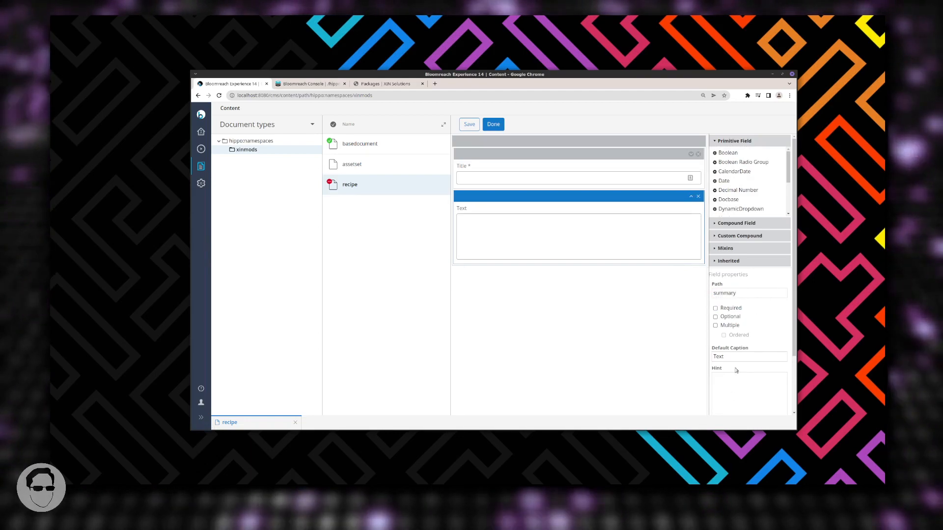
Step: Set the summary field's default caption to Recipe Summary and make the field required
left_click(756, 355)
type("Summary")
key("Home")
type("Recipe")
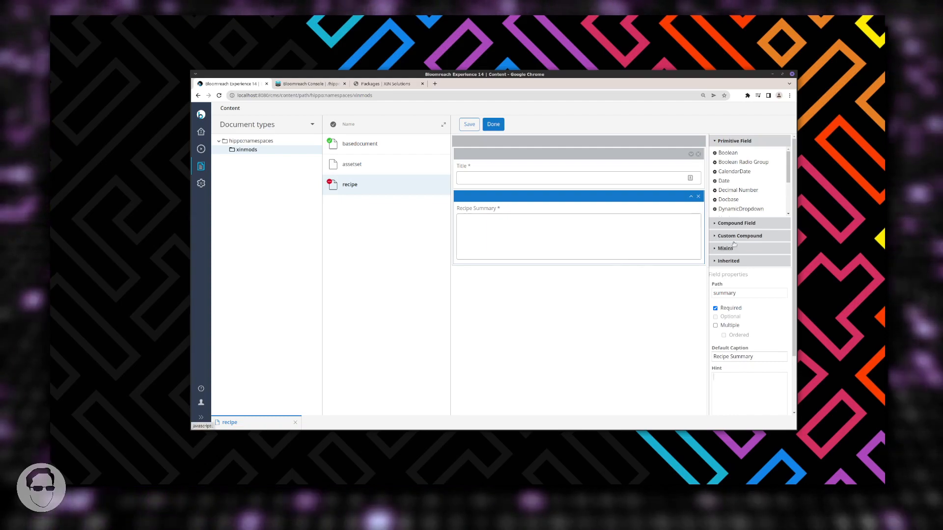
Step: Add a compound Image Link field below Recipe Summary and set its path to thumbnail
left_click(735, 224)
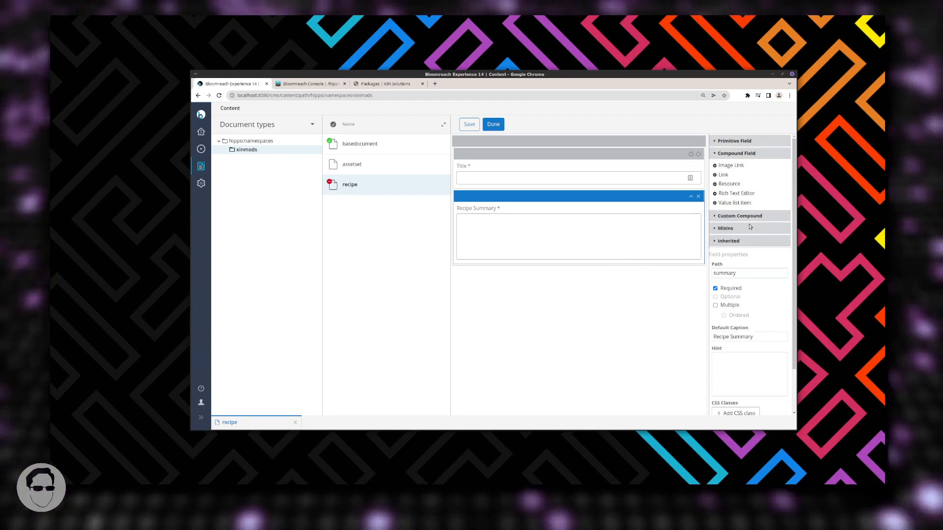
left_click(731, 165)
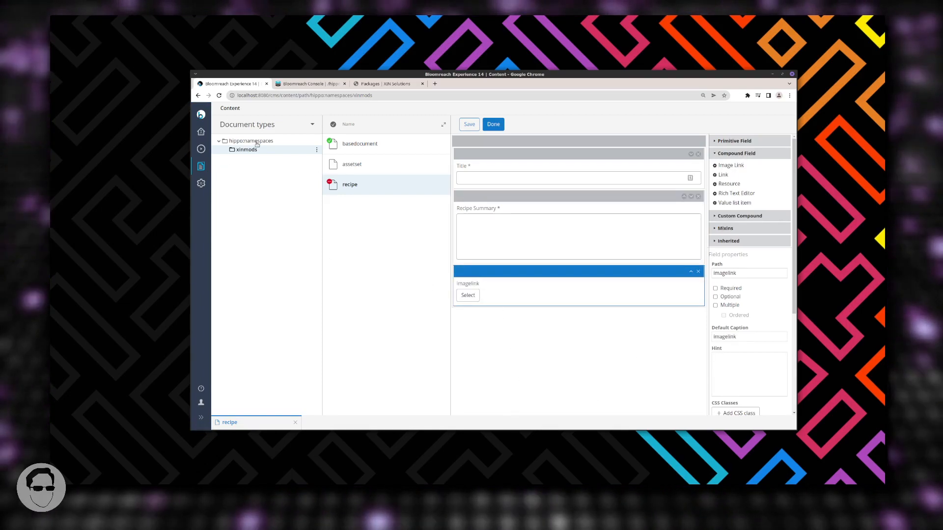
left_click(263, 125)
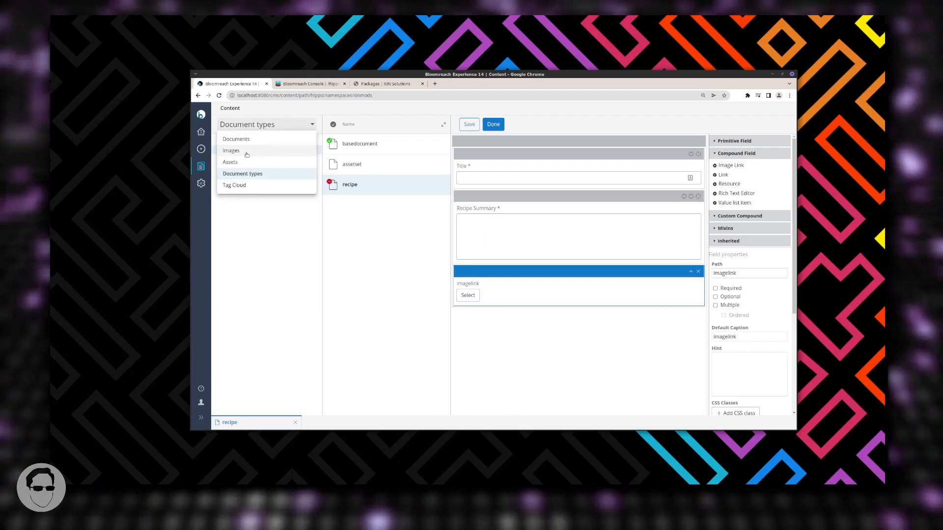
left_click(254, 125)
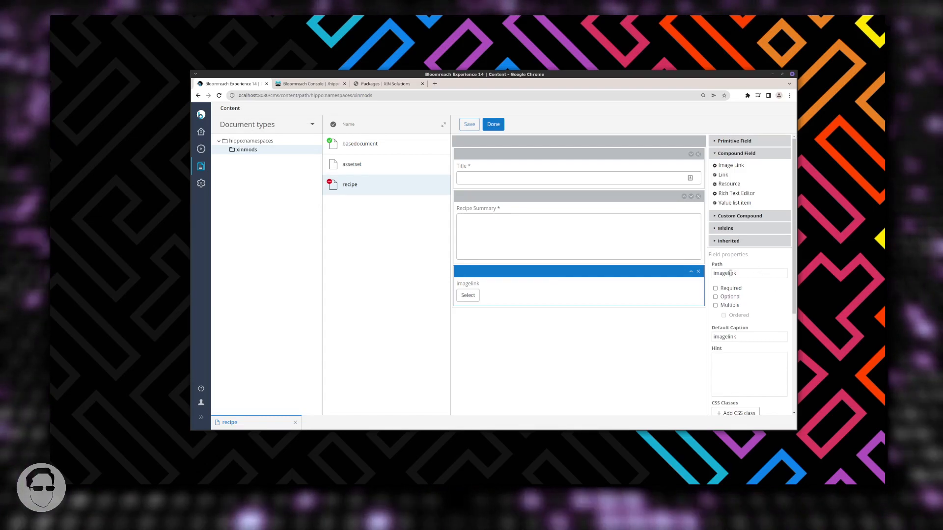
double_click(762, 272)
type("thumbnail")
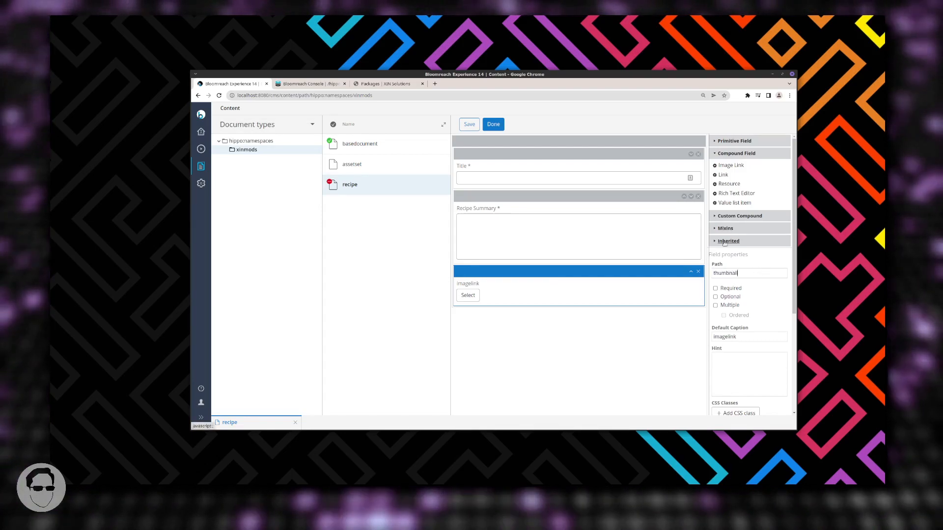
Step: Set the image link field's default caption to Thumbnail
left_click_drag(793, 200, 792, 221)
left_click_drag(761, 302, 669, 246)
type("Thumbnail")
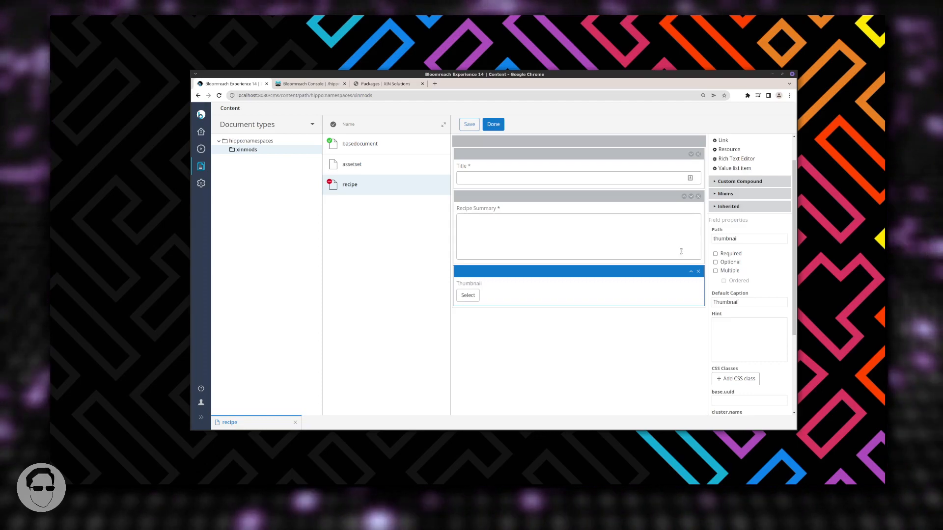
Step: Add a compound Rich Text Editor field below Thumbnail and set its path to body
scroll(739, 197, "up", 2)
left_click(740, 195)
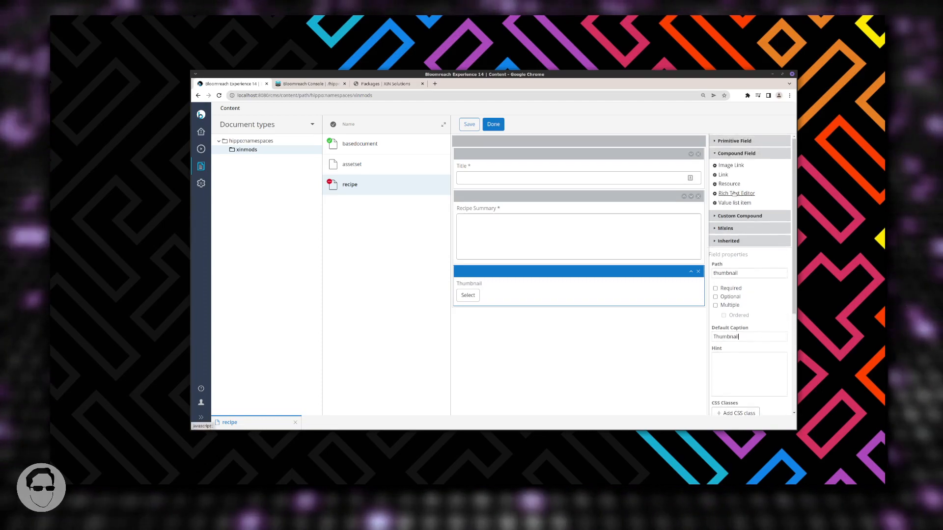
scroll(540, 338, "down", 1)
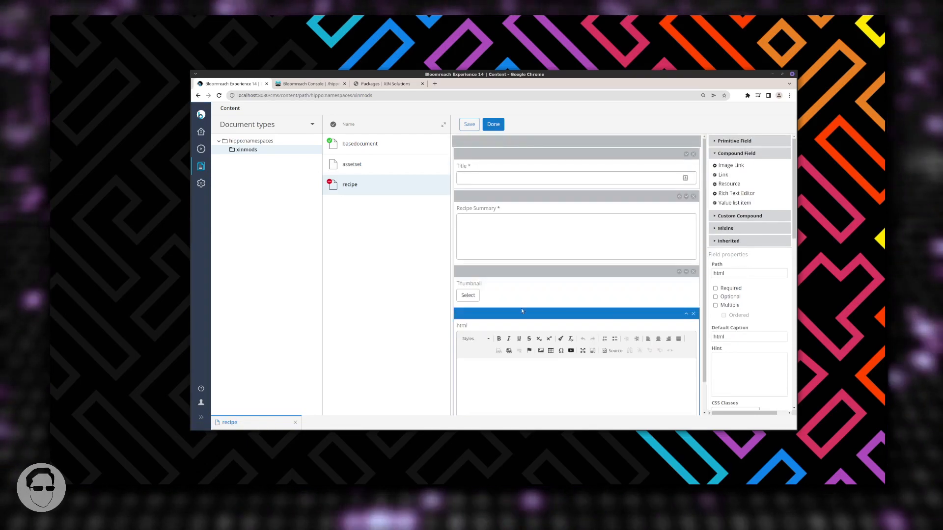
scroll(520, 300, "down", 1)
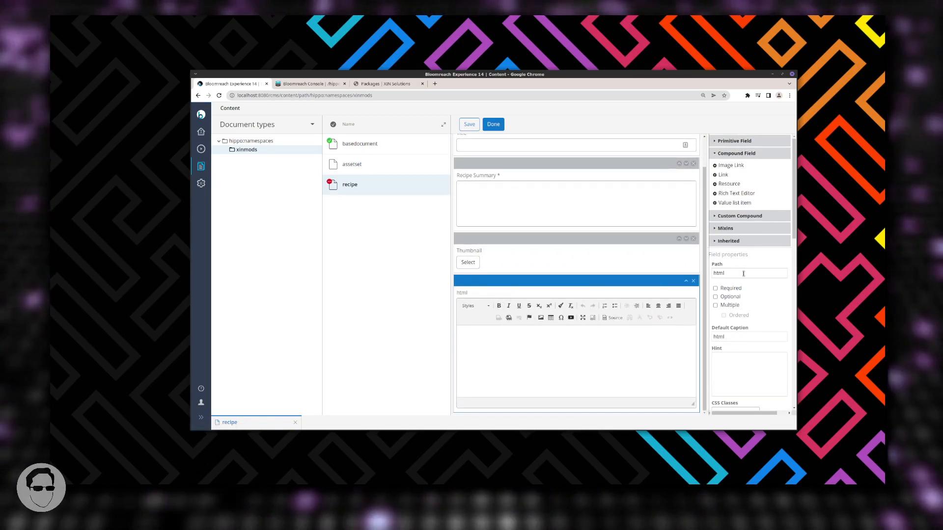
left_click(778, 269)
type("body")
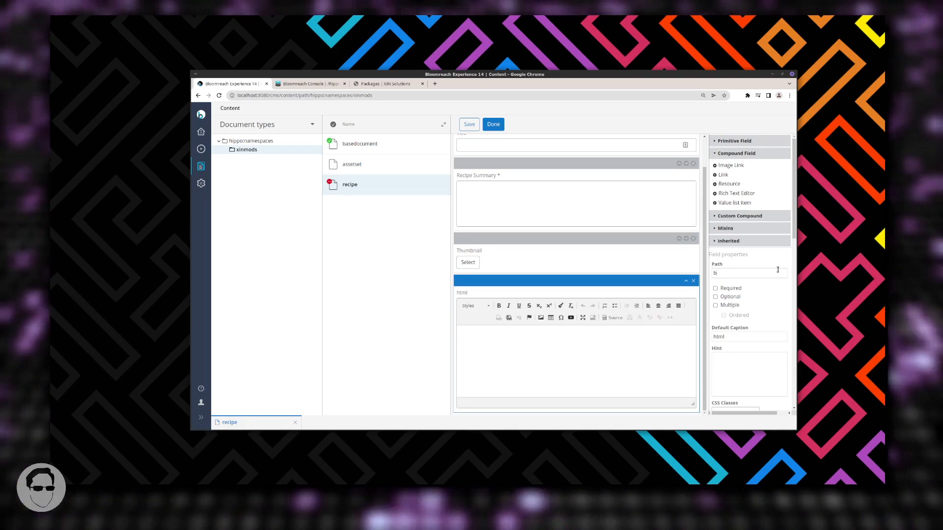
Step: Set the rich text field's default caption to Recipe Body Text
double_click(718, 336)
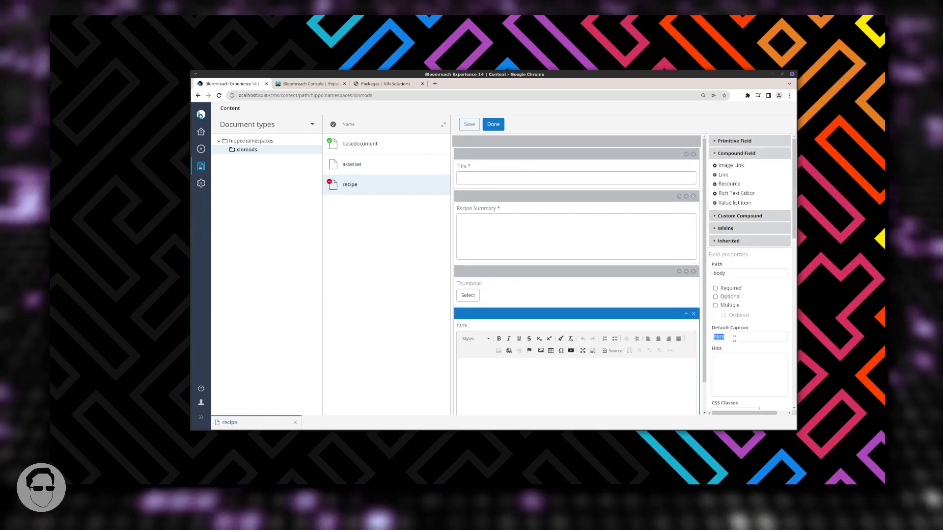
type("Recipe Body Text")
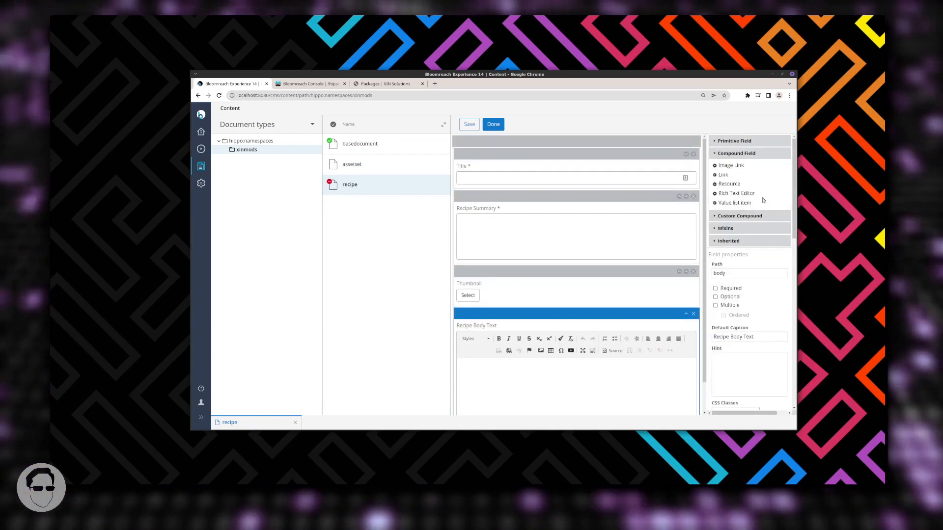
key("Tab")
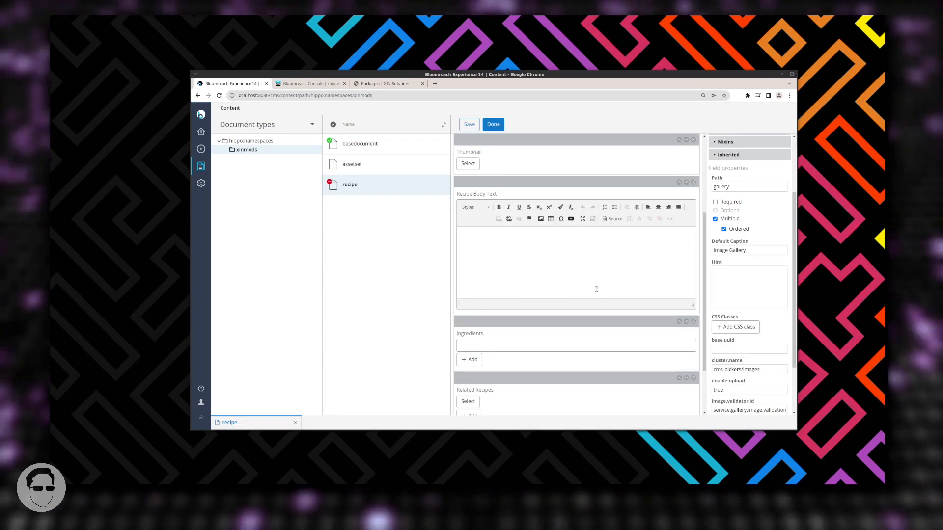
Step: Try out the Ingredients field by adding two extra entries and removing them again
scroll(589, 289, "down", 1)
left_click(474, 297)
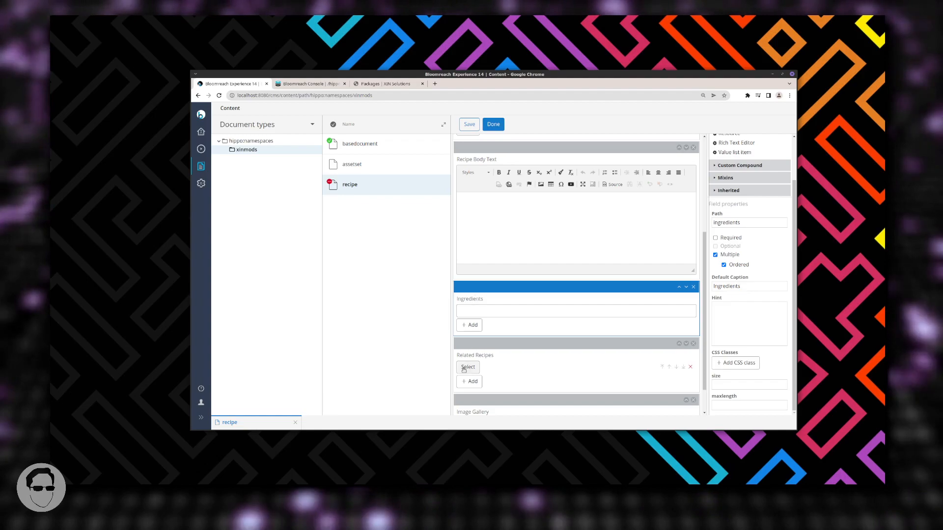
scroll(589, 373, "down", 1)
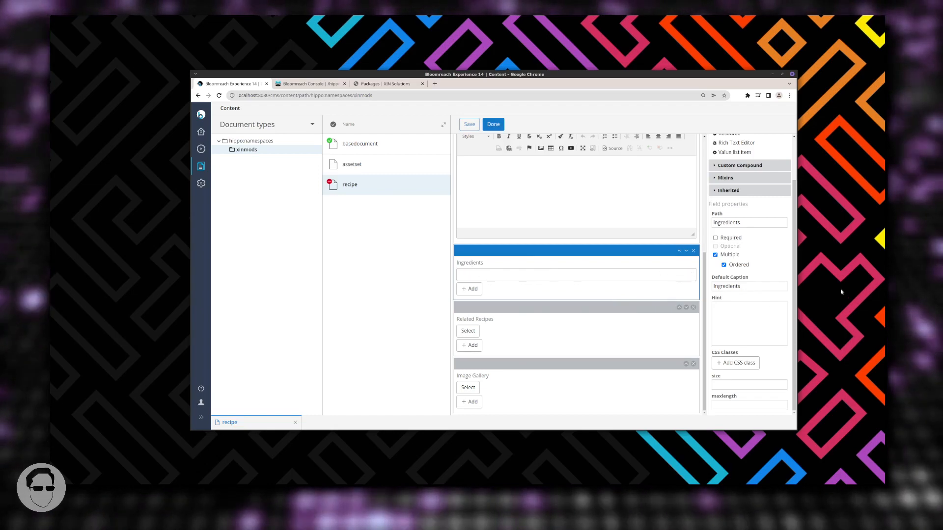
left_click(470, 289)
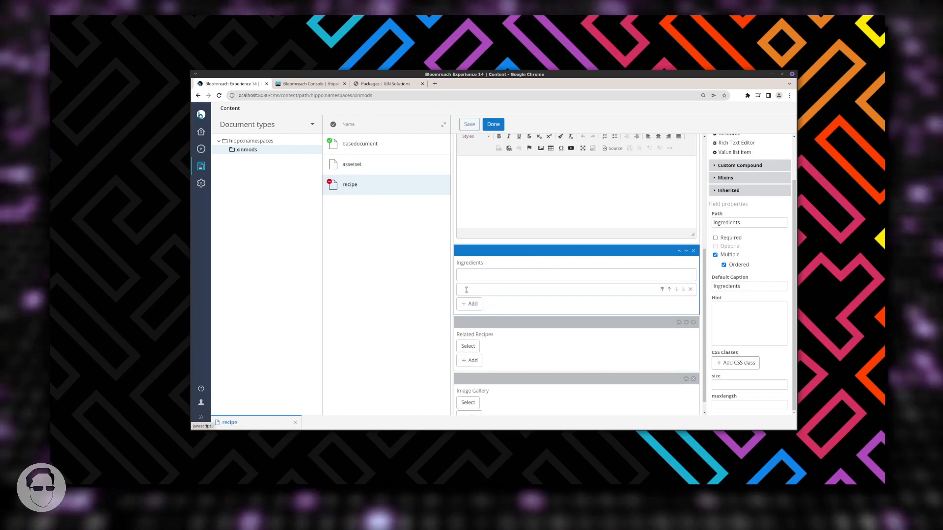
left_click(469, 305)
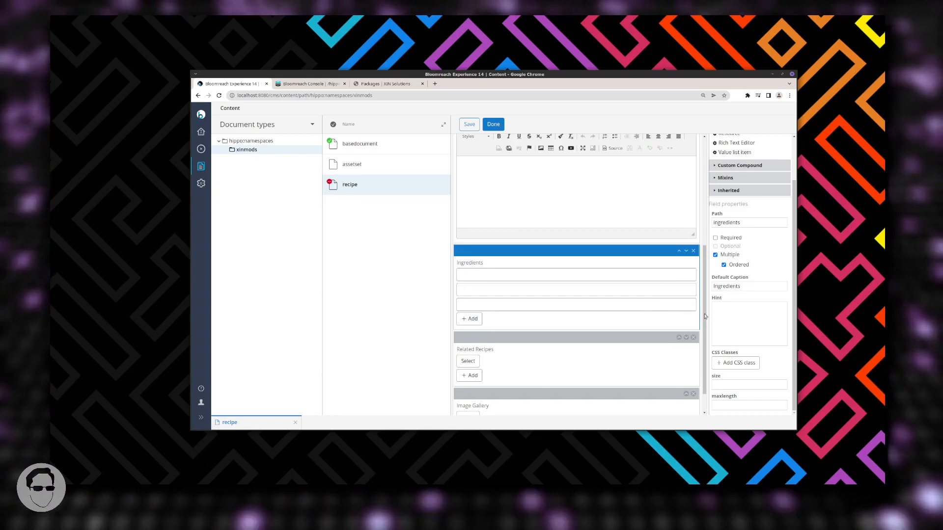
left_click(690, 305)
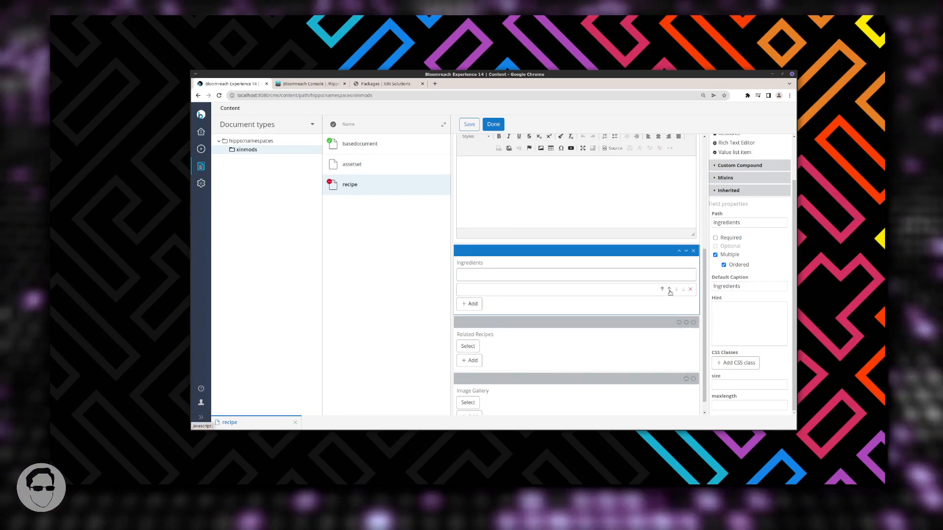
left_click(690, 290)
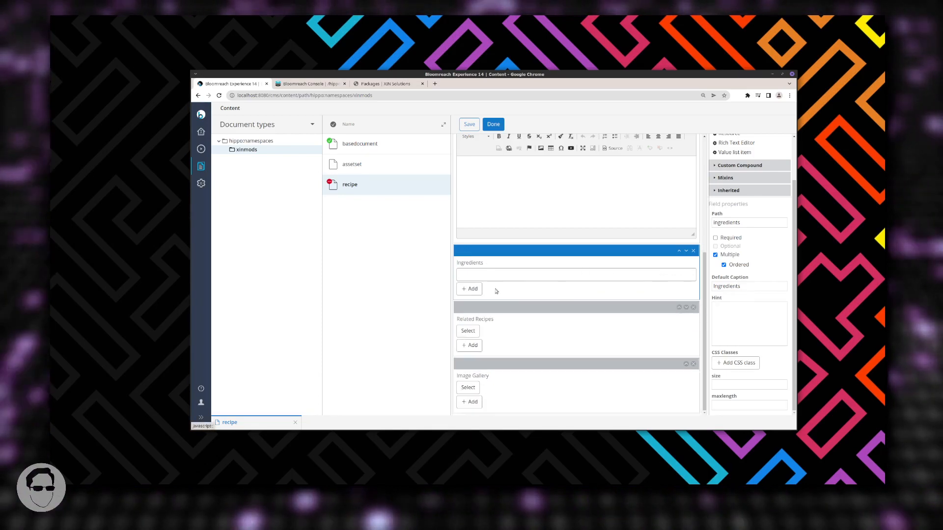
Step: Review the path, Multiple, Ordered and caption properties of the Ingredients, Related Recipes and Image Gallery fields
left_click(744, 224)
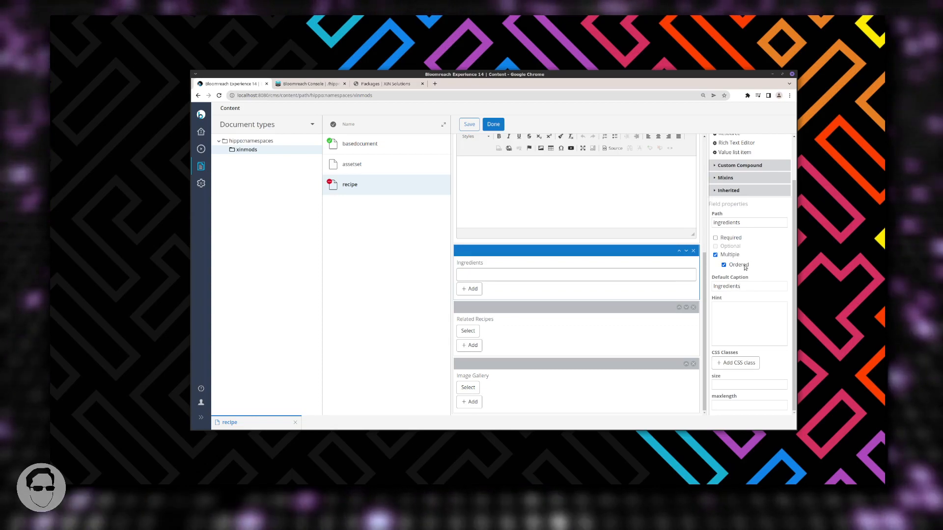
left_click(516, 319)
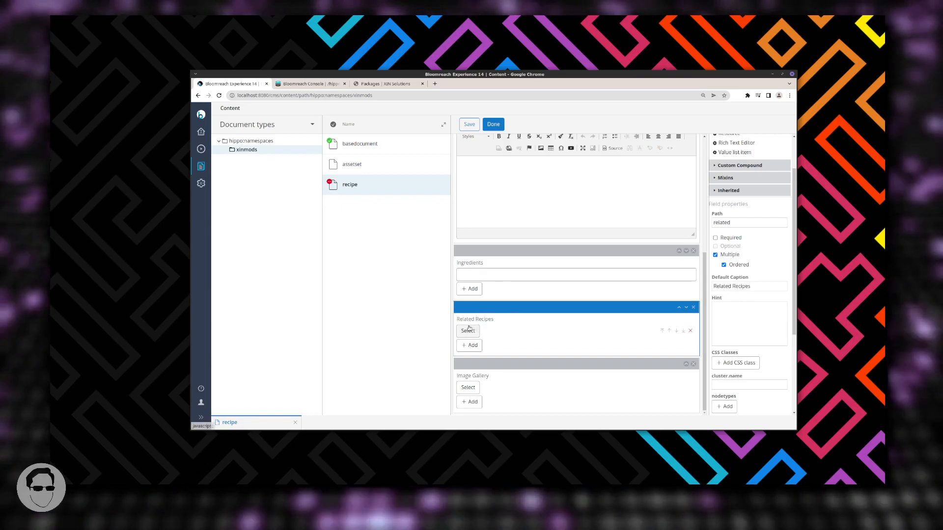
scroll(561, 365, "up", 8)
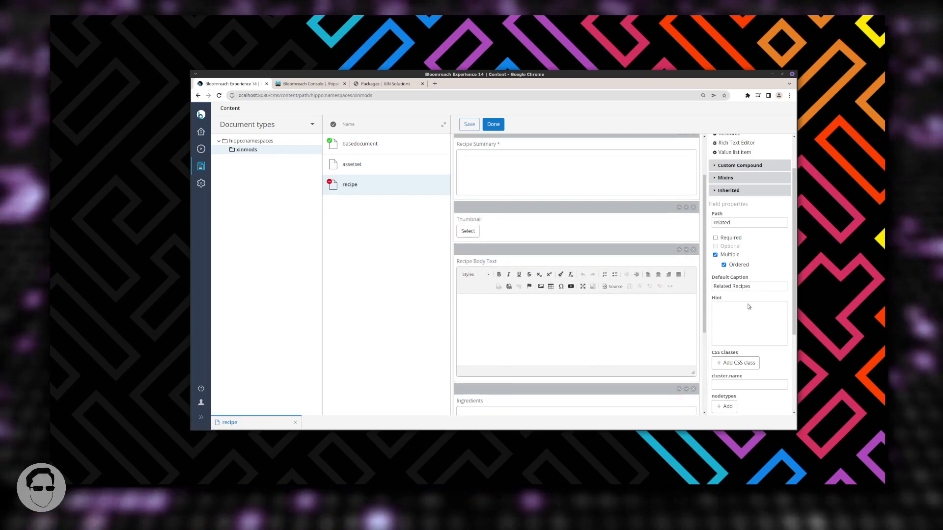
scroll(593, 361, "down", 7)
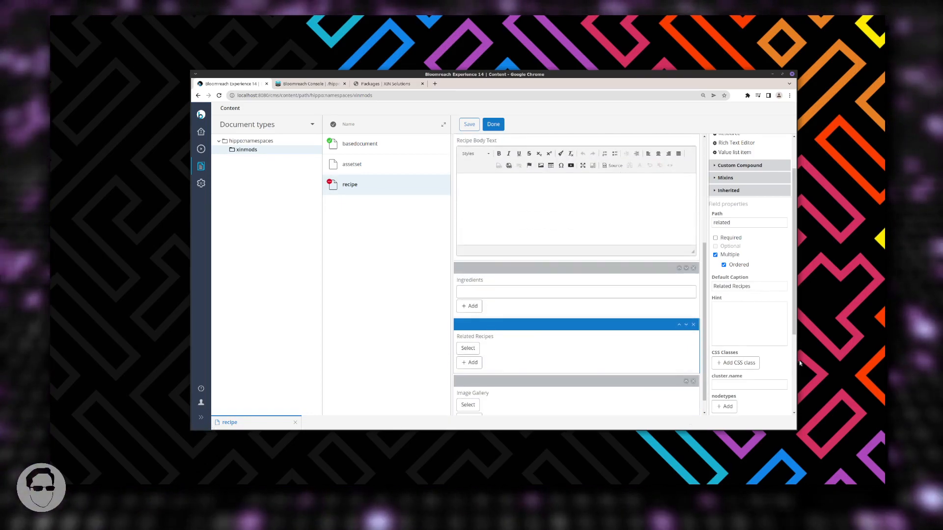
scroll(779, 344, "up", 2)
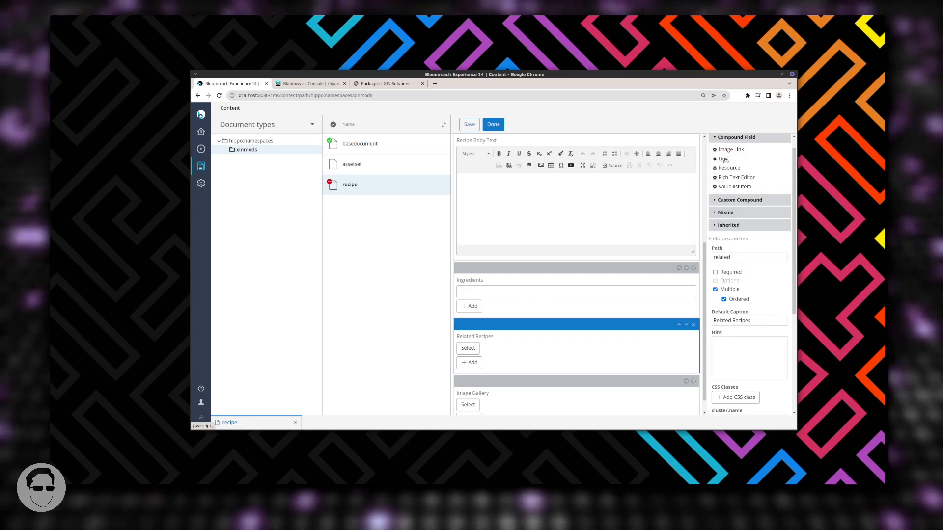
scroll(605, 340, "down", 1)
left_click(561, 363)
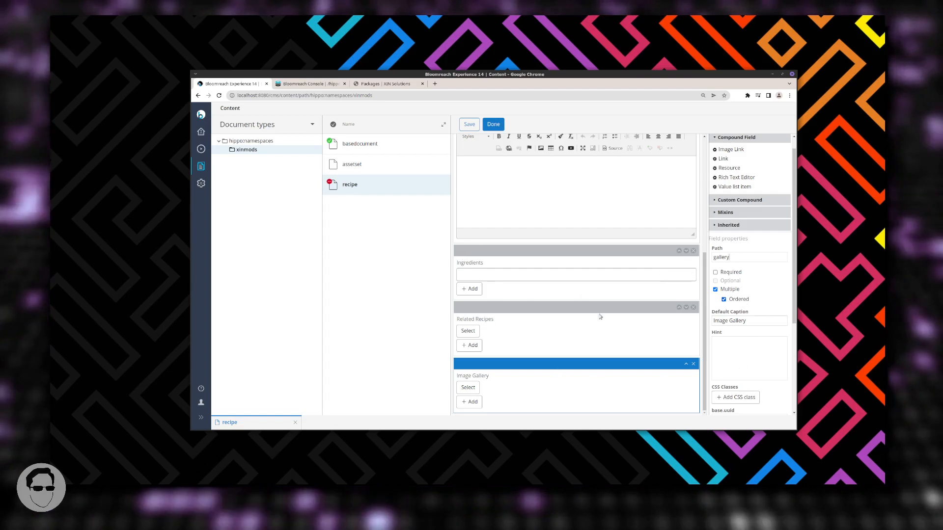
scroll(501, 288, "up", 10)
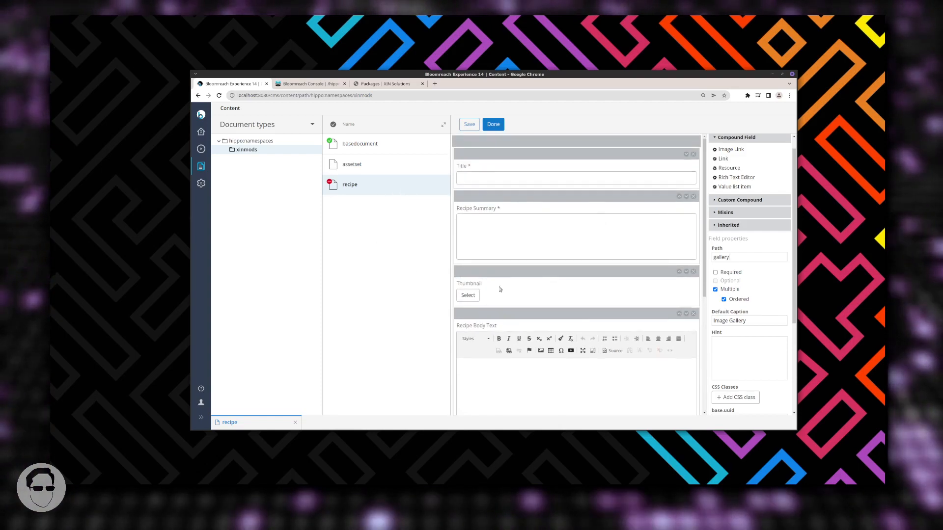
Step: Finish editing the recipe document type, commit it and reopen it from the xinmods list
left_click(493, 125)
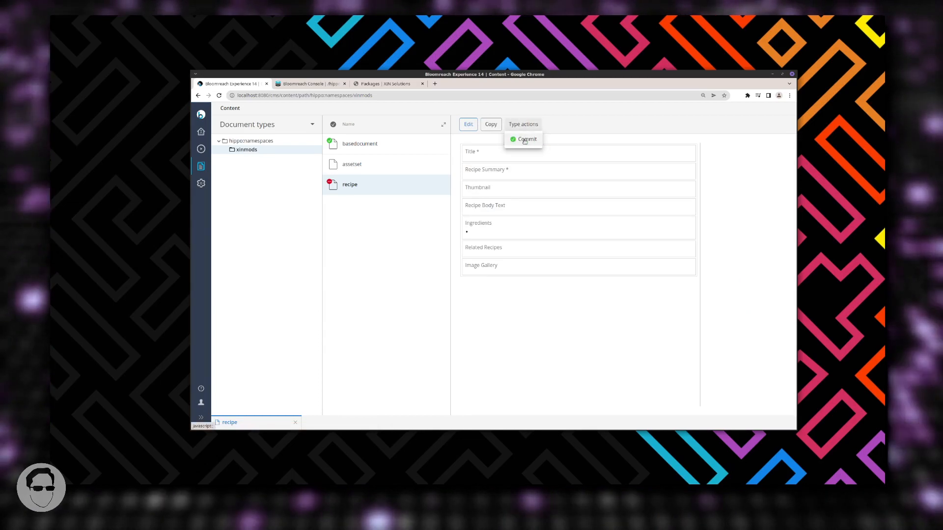
left_click(387, 170)
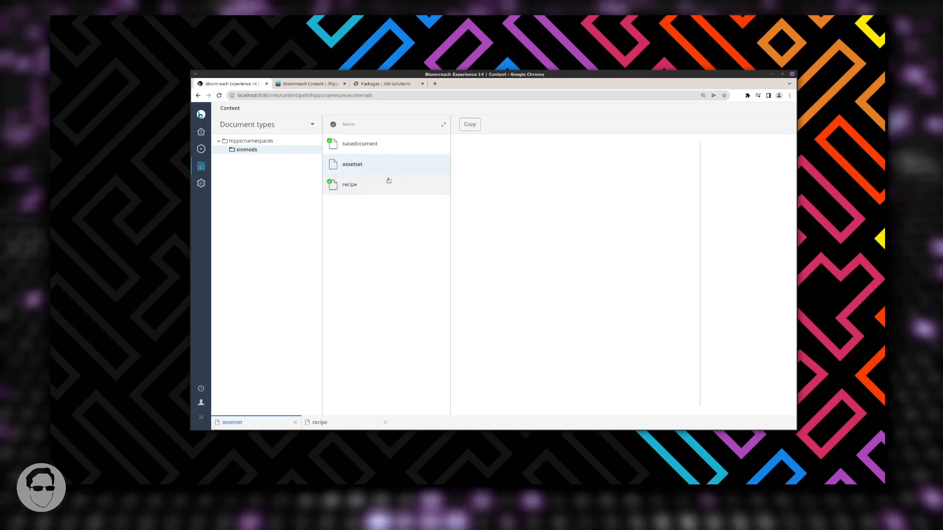
left_click(344, 189)
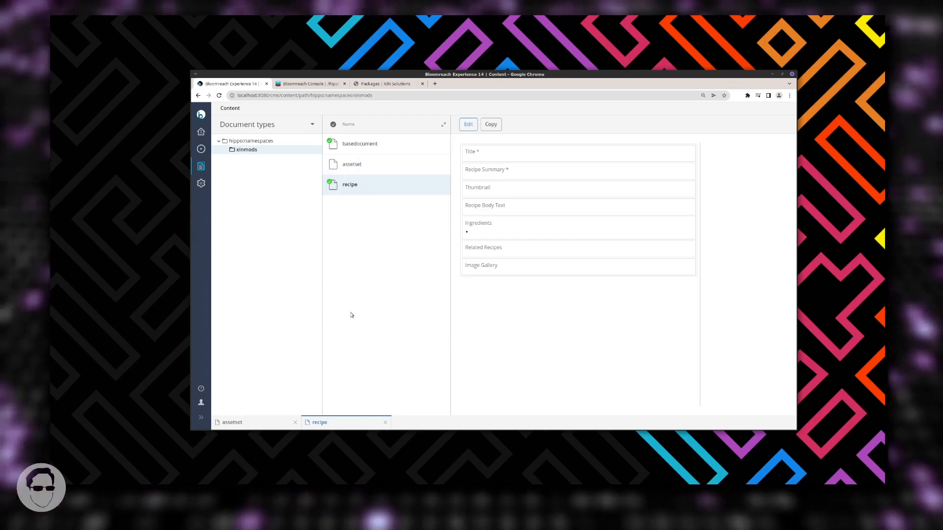
Step: Switch from document types to Documents and add a root folder named Recipes
left_click(242, 125)
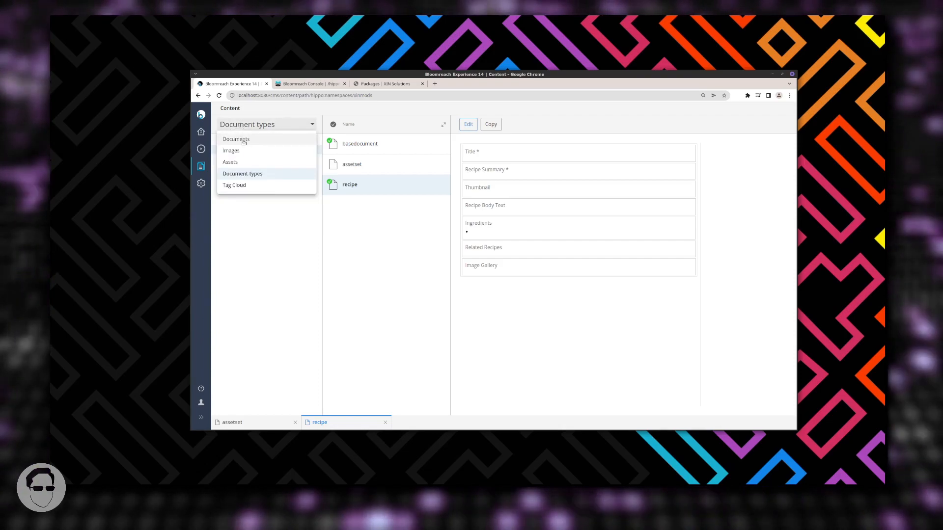
left_click(244, 140)
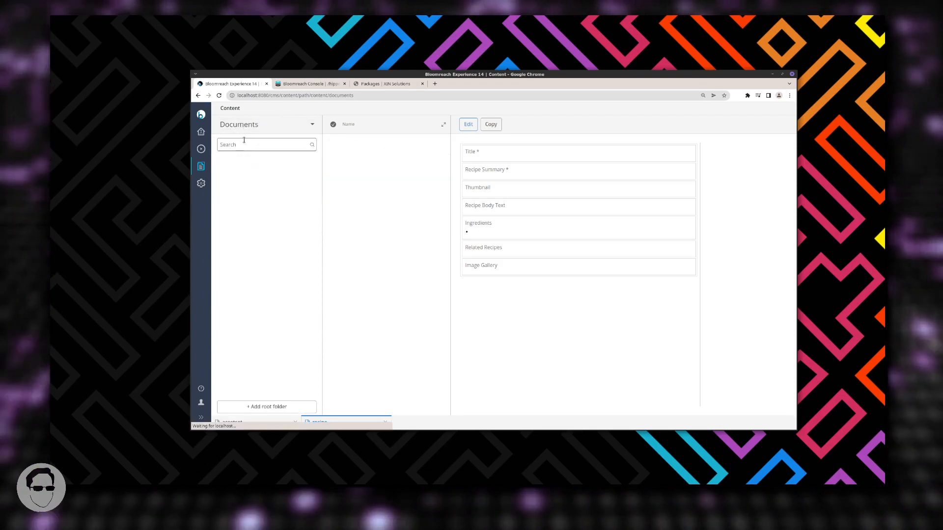
left_click(296, 407)
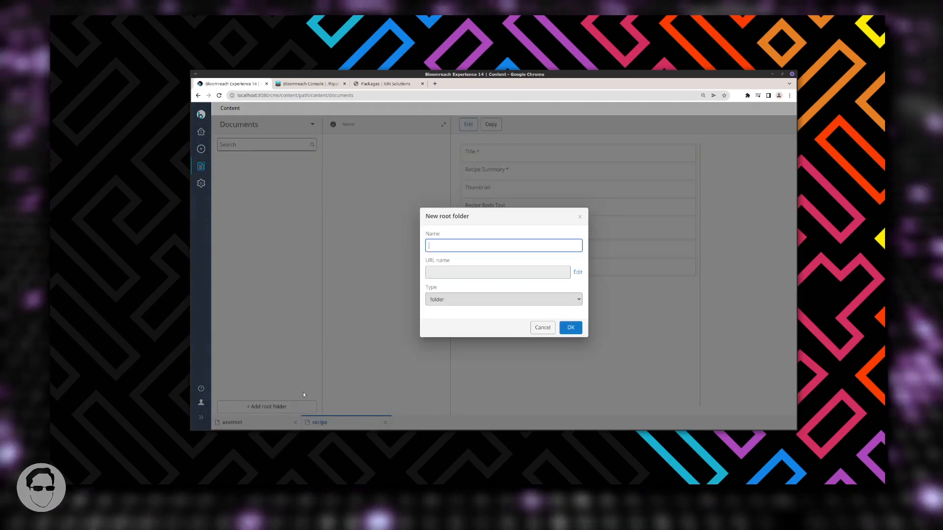
type("Recipes")
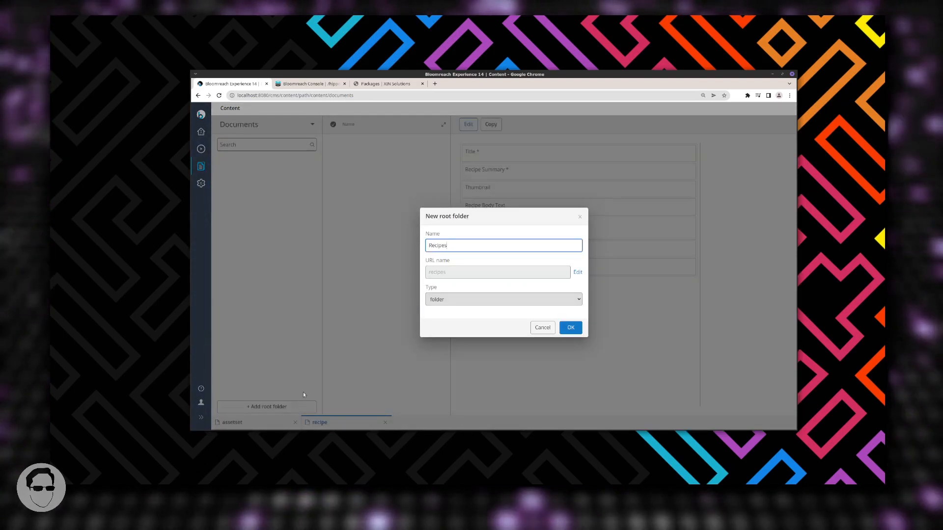
key("Return")
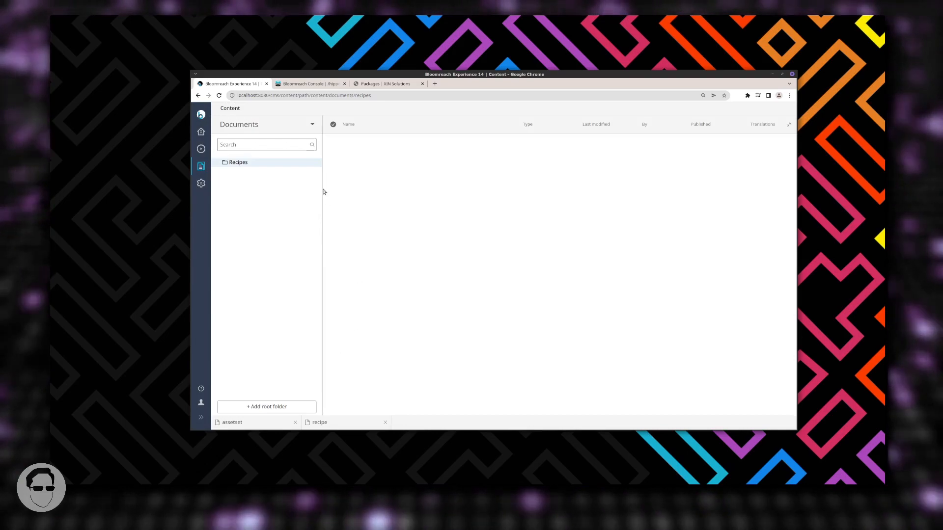
Step: Add a new document named "Cupcakes Recipe" with document type recipe to the Recipes folder
mouse_move(247, 165)
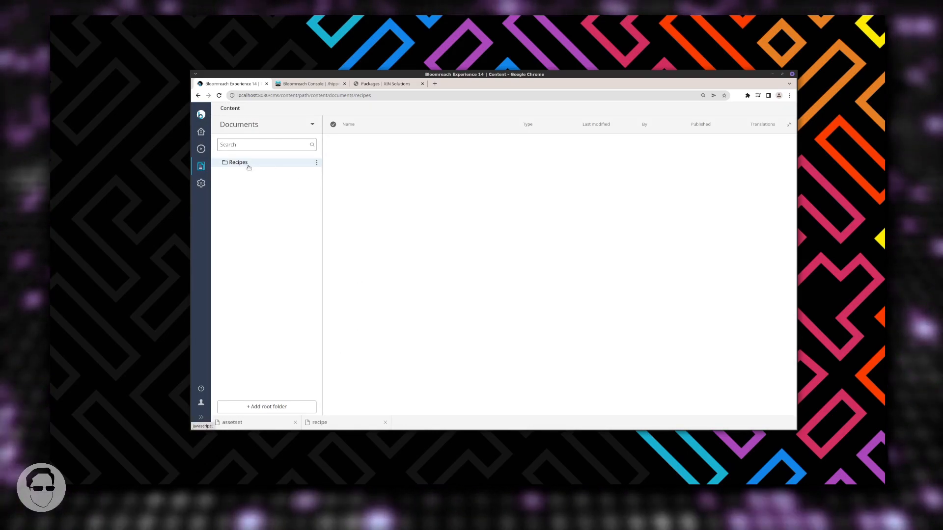
left_click(317, 164)
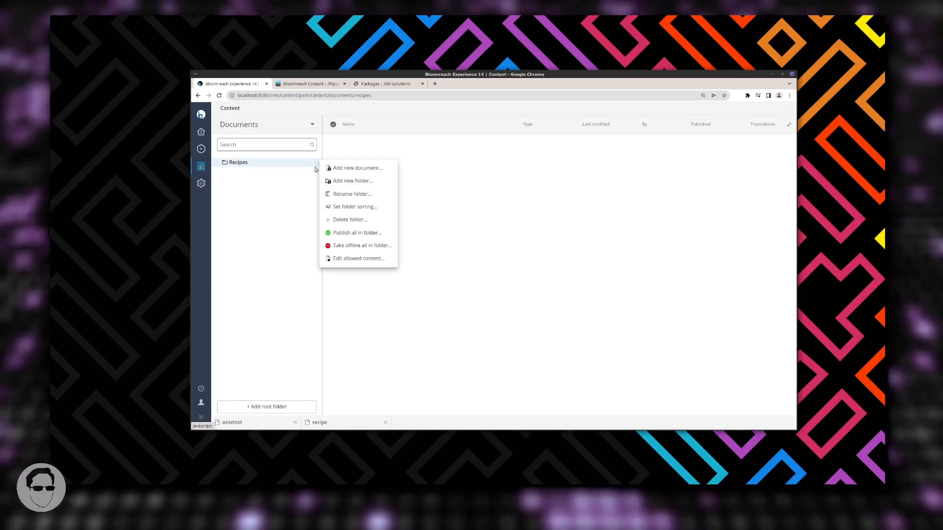
left_click(347, 168)
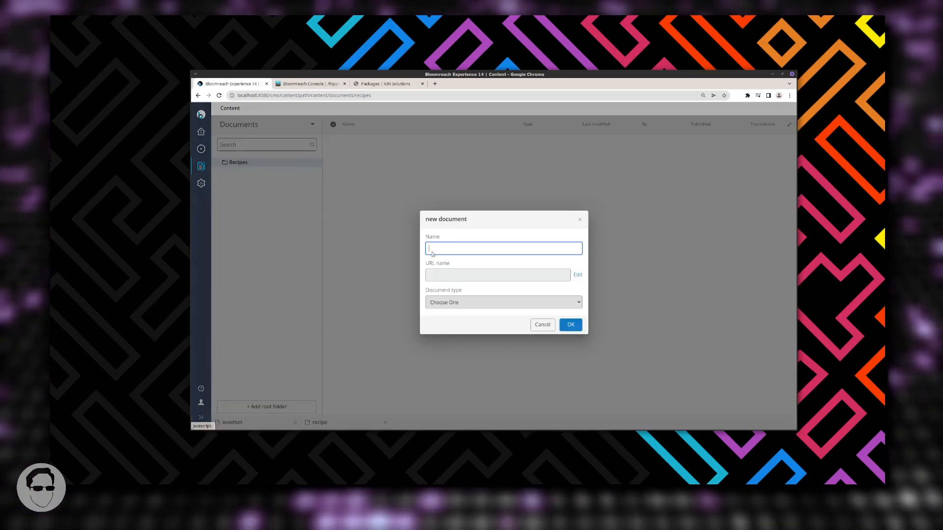
left_click(473, 302)
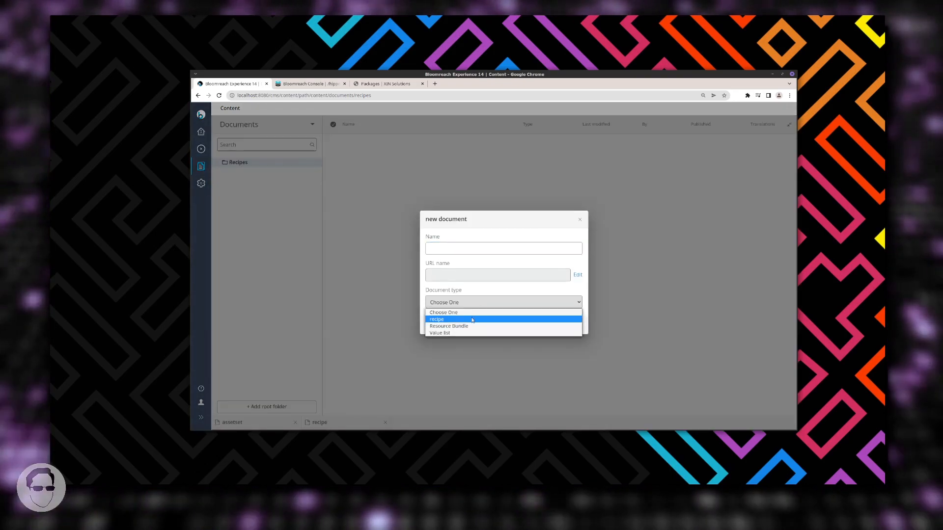
left_click(472, 320)
left_click(488, 251)
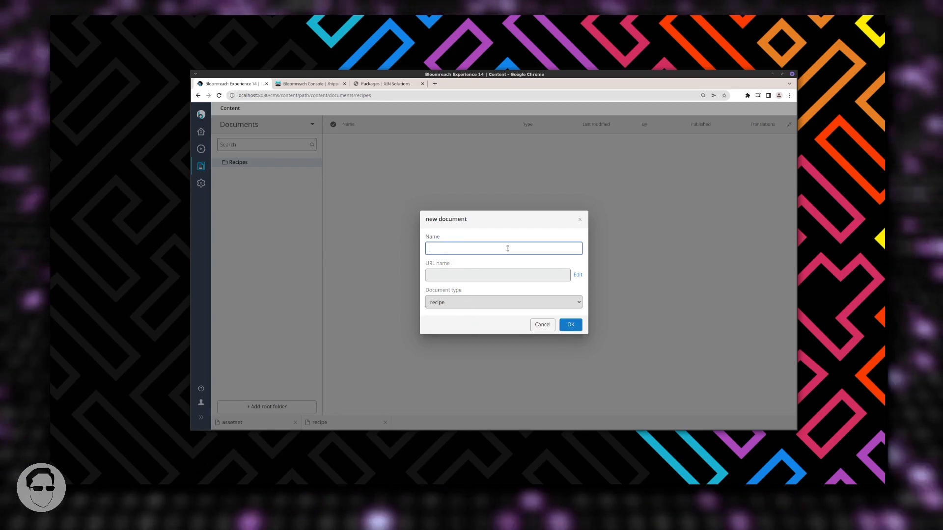
left_click(461, 306)
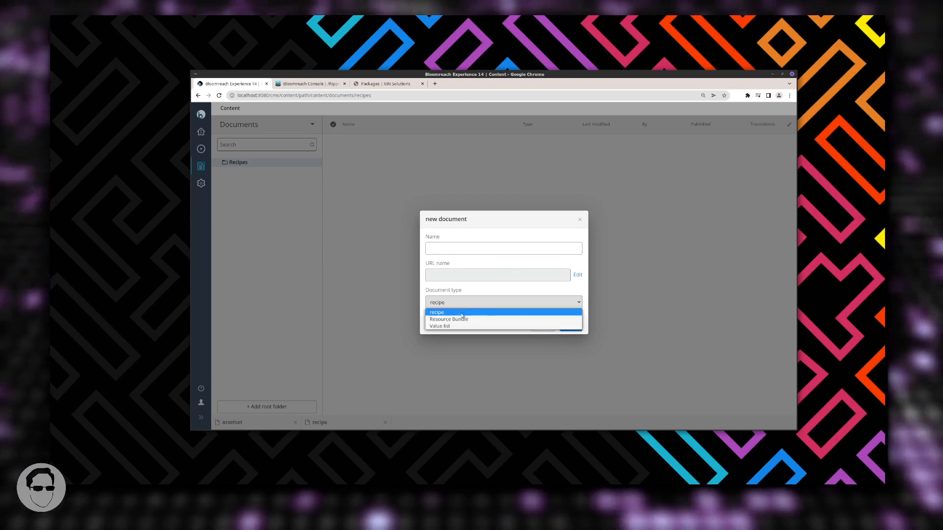
left_click(465, 249)
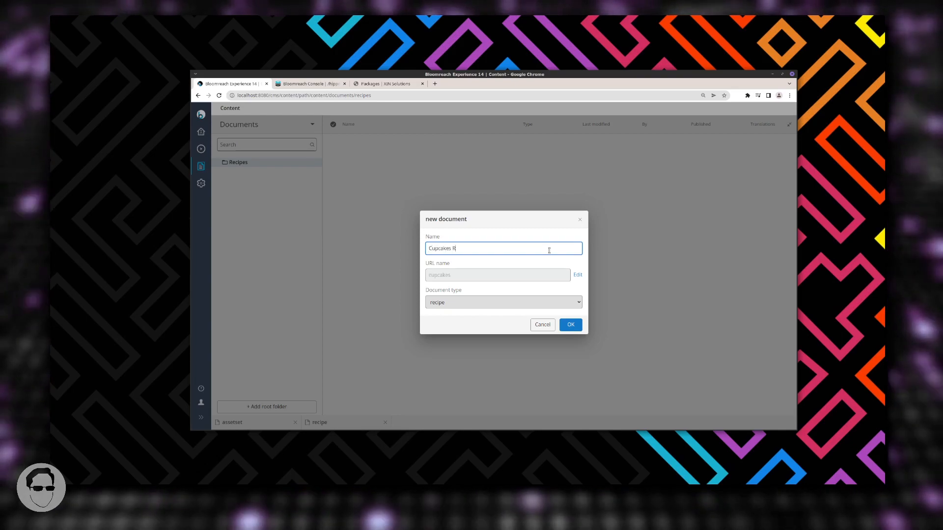
type("Cupcakes Recipe")
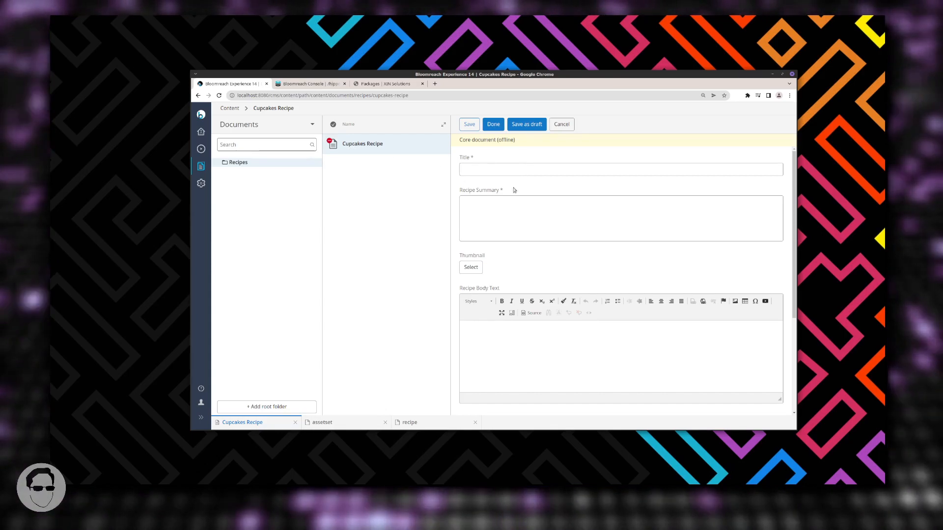
Step: Examine the fields of the empty Cupcakes Recipe form, from Title through Image Gallery
scroll(514, 189, "down", 5)
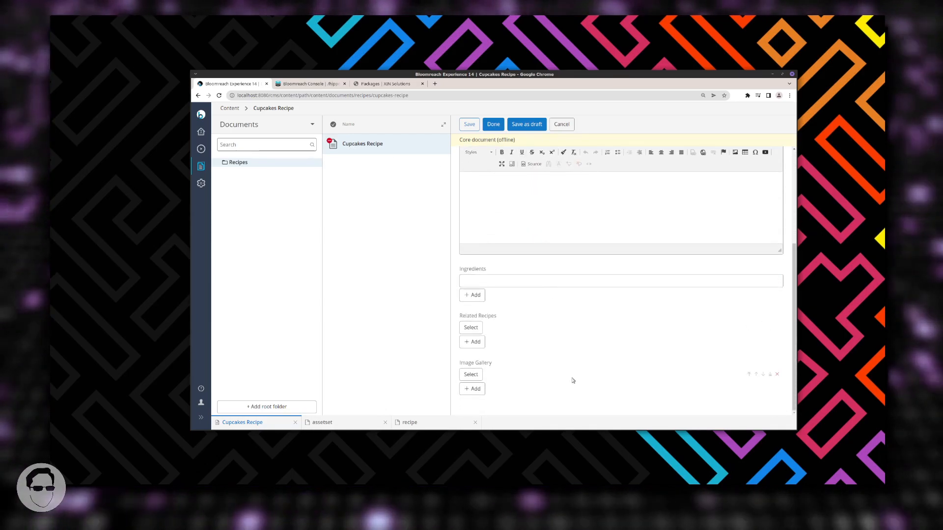
scroll(627, 373, "up", 5)
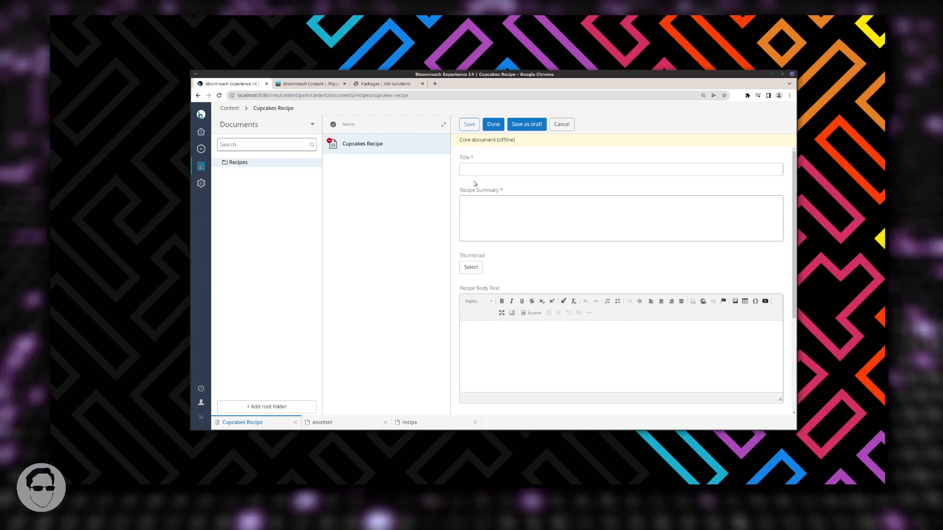
scroll(568, 207, "down", 1)
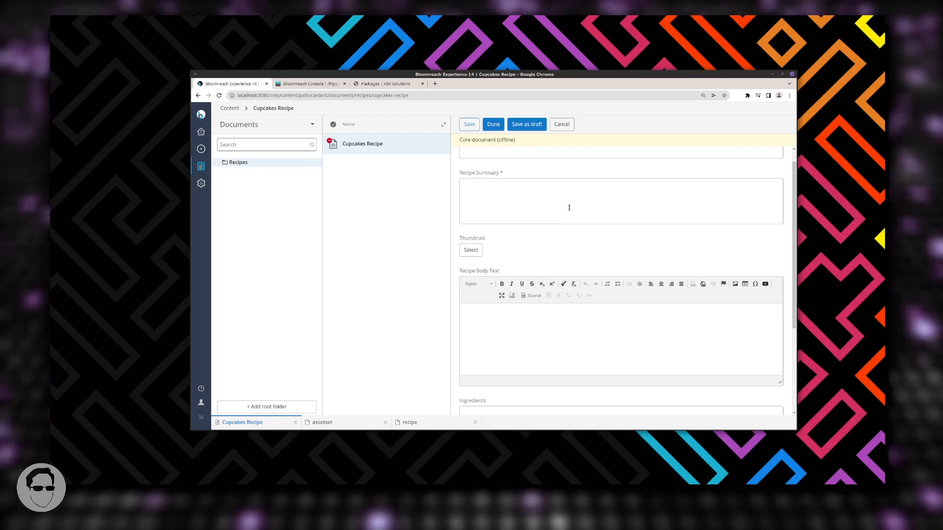
scroll(569, 208, "down", 3)
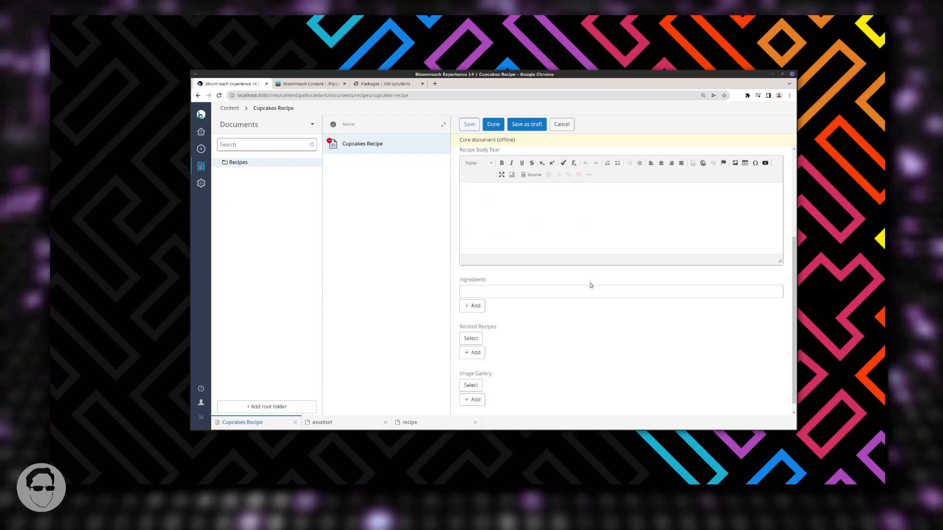
scroll(594, 288, "up", 3)
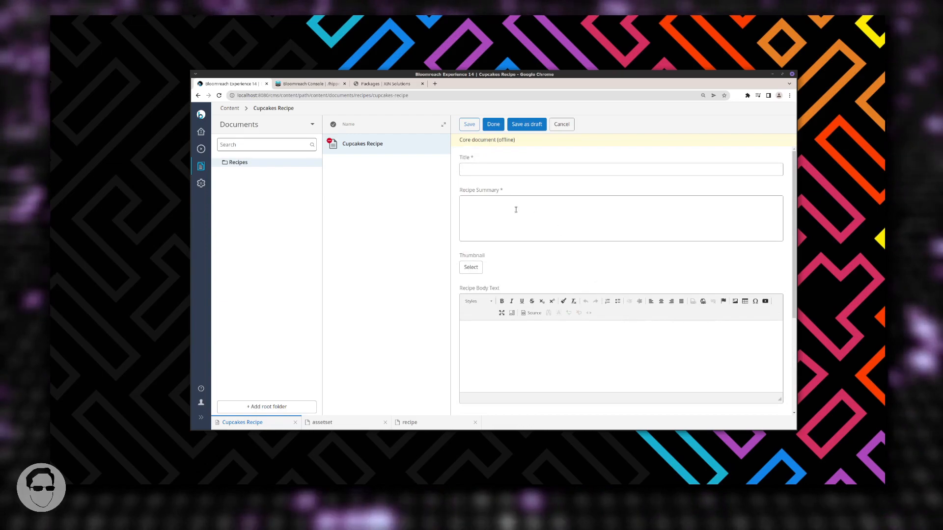
scroll(518, 208, "down", 3)
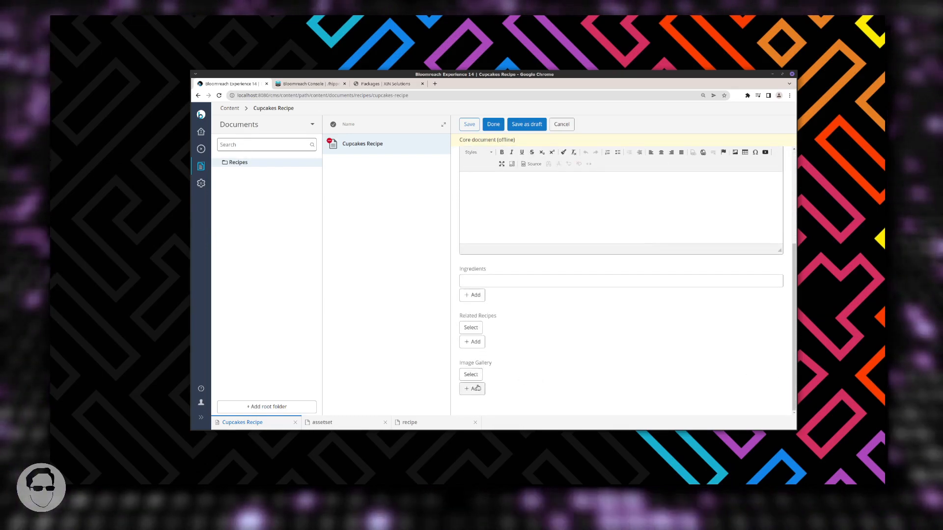
Step: Switch from Documents to Images and add a root folder named Recipes
left_click(253, 125)
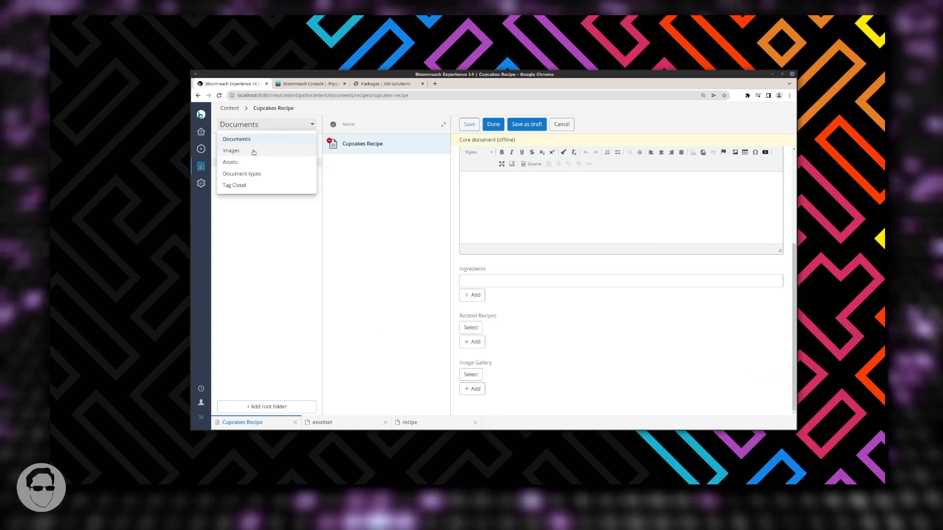
left_click(253, 150)
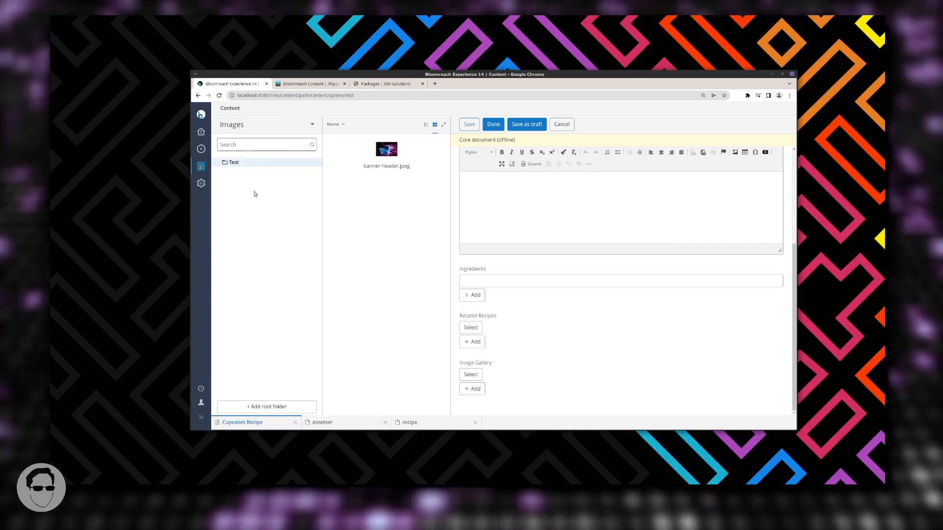
left_click(253, 406)
type("Recipes")
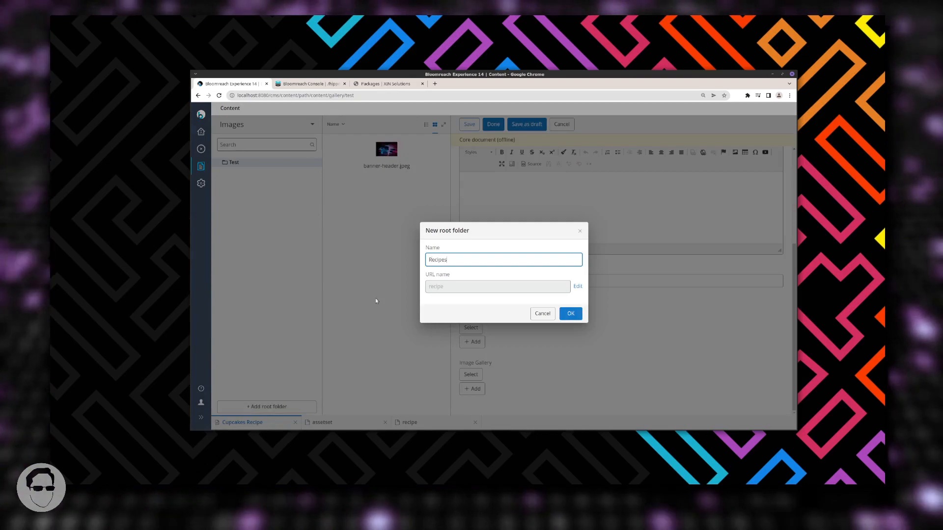
key("Return")
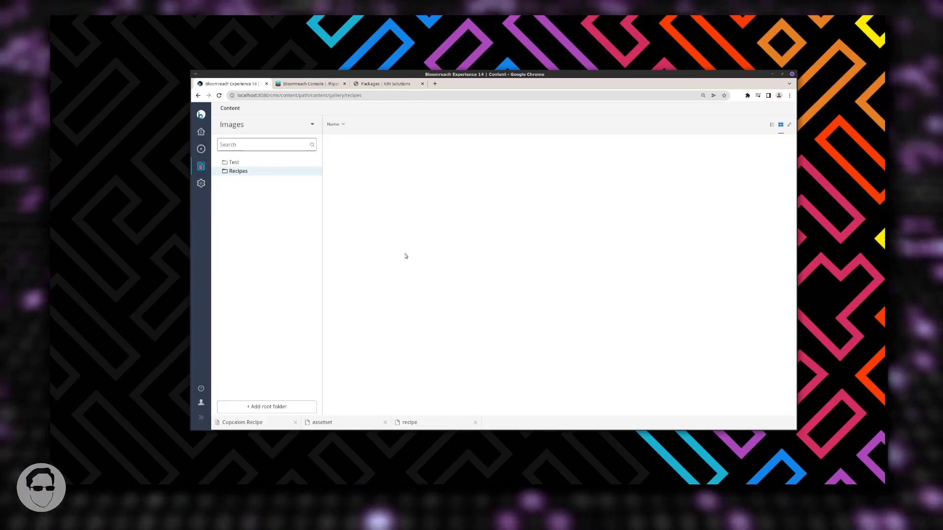
Step: Add a subfolder named Cupcakes inside the Recipes image folder
left_click(318, 171)
left_click(348, 192)
type("Cupcakes")
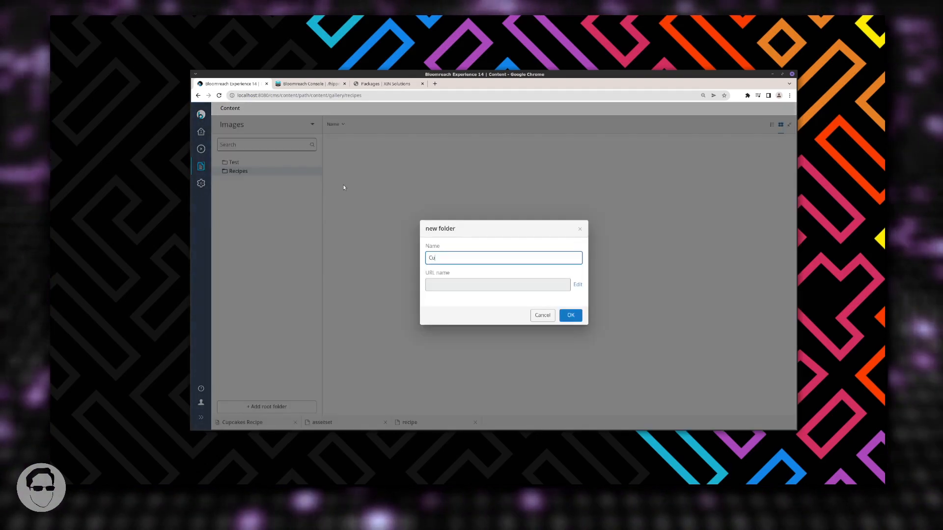
key("Return")
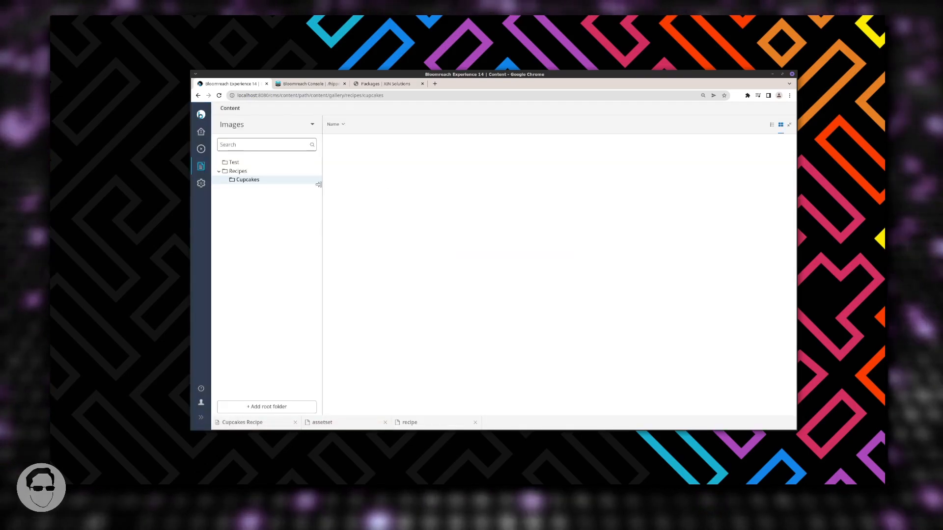
Step: Upload assorted.jpg and carrot-cake.jpg to the Cupcakes image folder
left_click(318, 181)
left_click(317, 181)
left_click(329, 187)
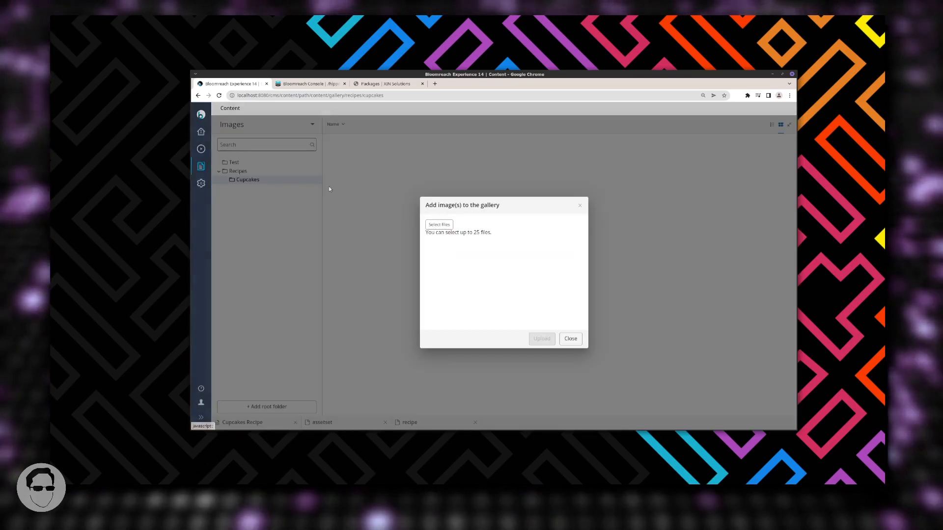
left_click(430, 226)
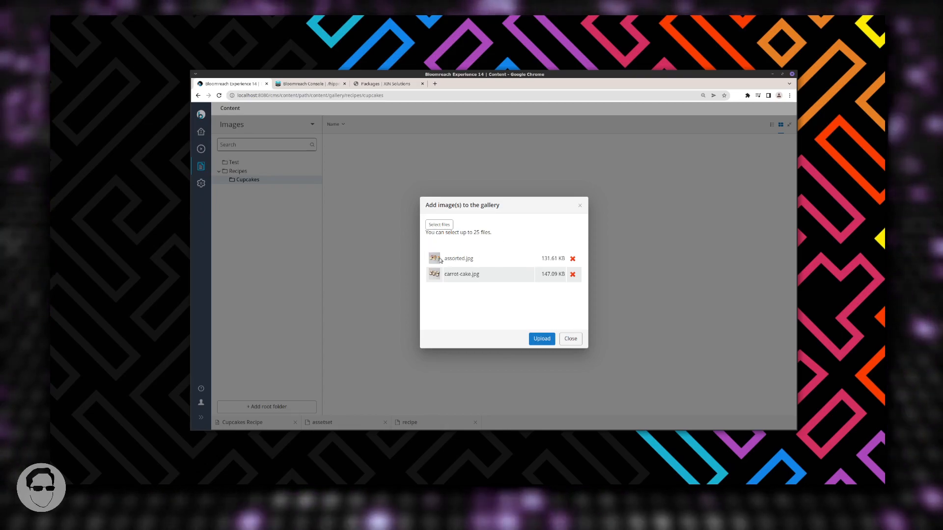
left_click(541, 341)
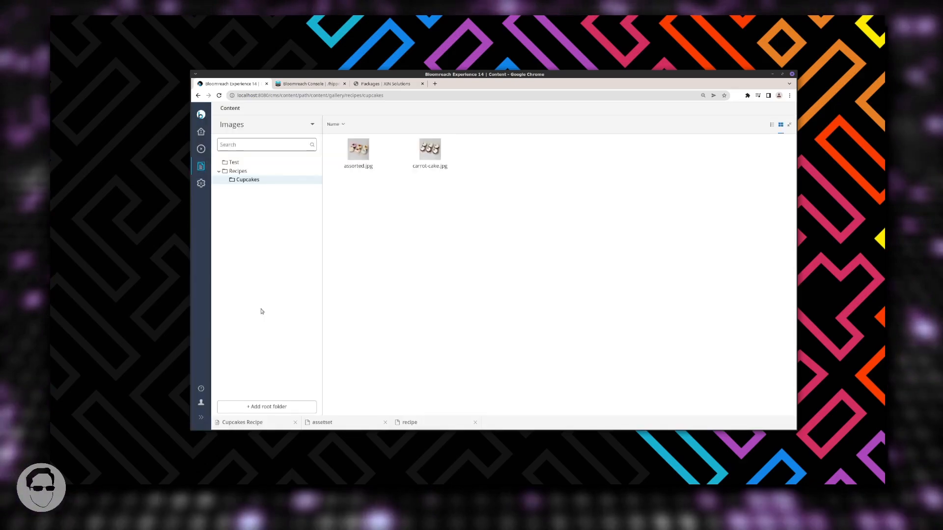
Step: Preview the uploaded assorted.jpg and carrot-cake.jpg images and return to the open Cupcakes Recipe document
left_click(361, 148)
left_click(387, 189)
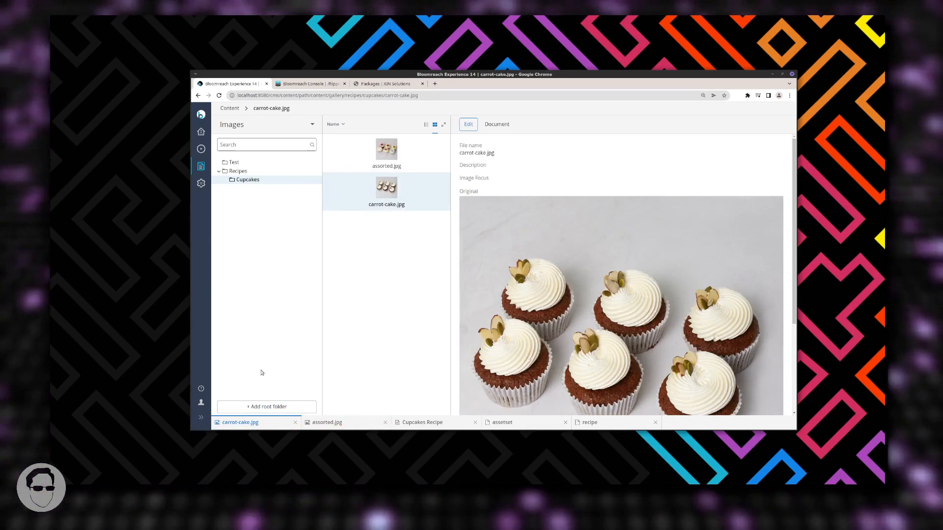
left_click(429, 423)
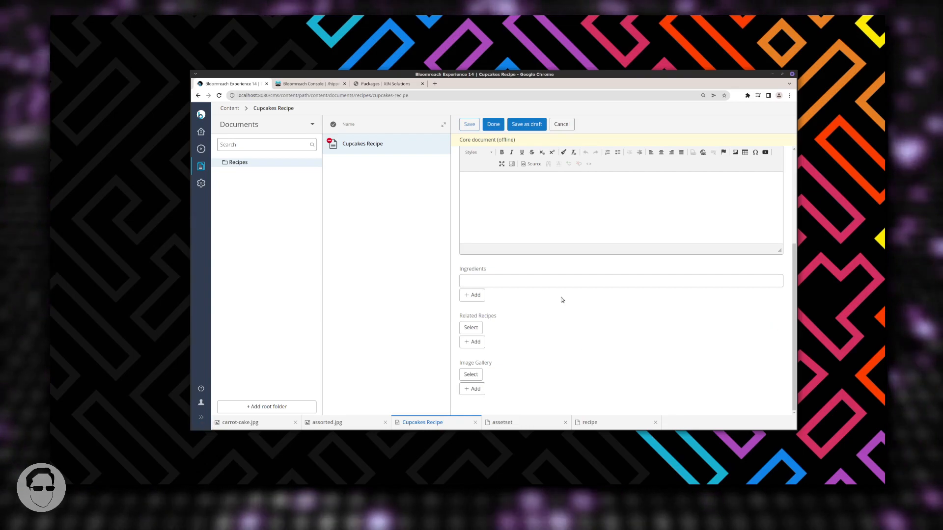
Step: Add assorted.jpg and carrot-cake.jpg from the Recipes/Cupcakes image folder to the document's Image Gallery
left_click(471, 375)
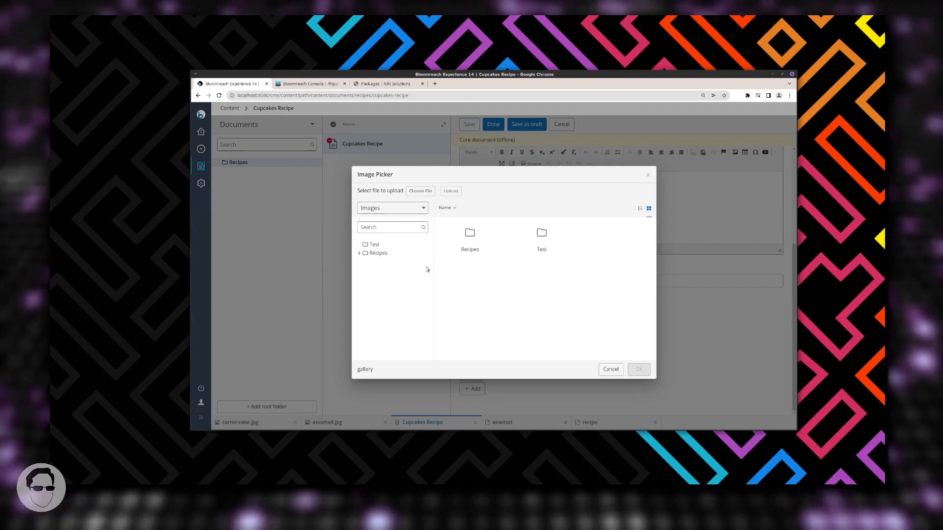
double_click(473, 254)
double_click(470, 243)
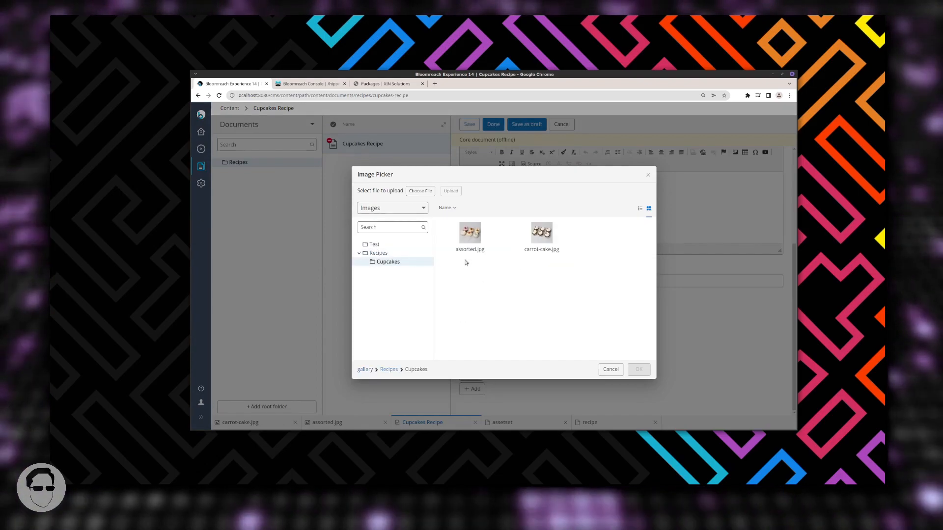
left_click(637, 369)
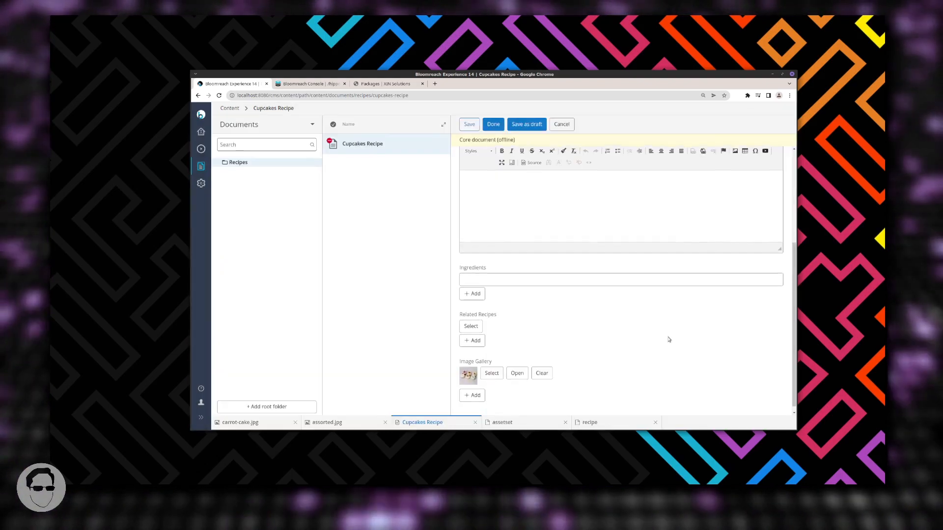
left_click(470, 389)
left_click(541, 235)
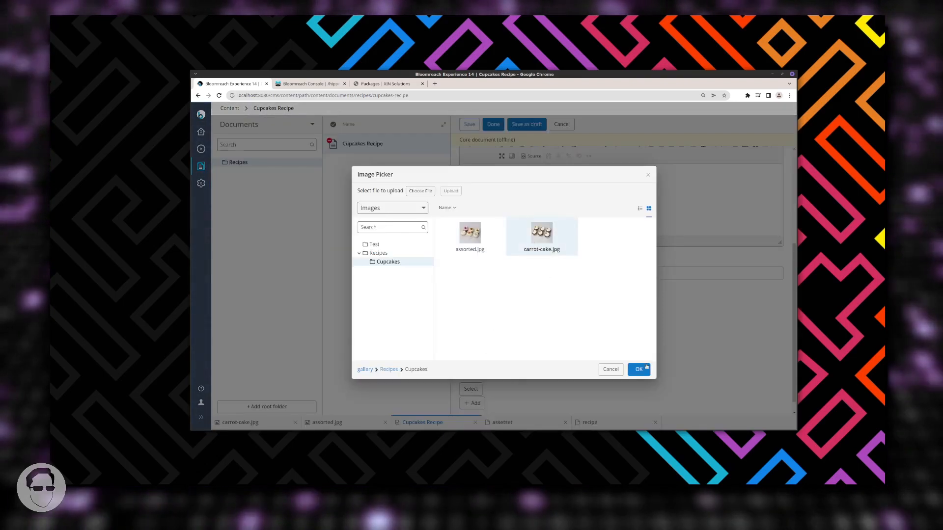
left_click(639, 370)
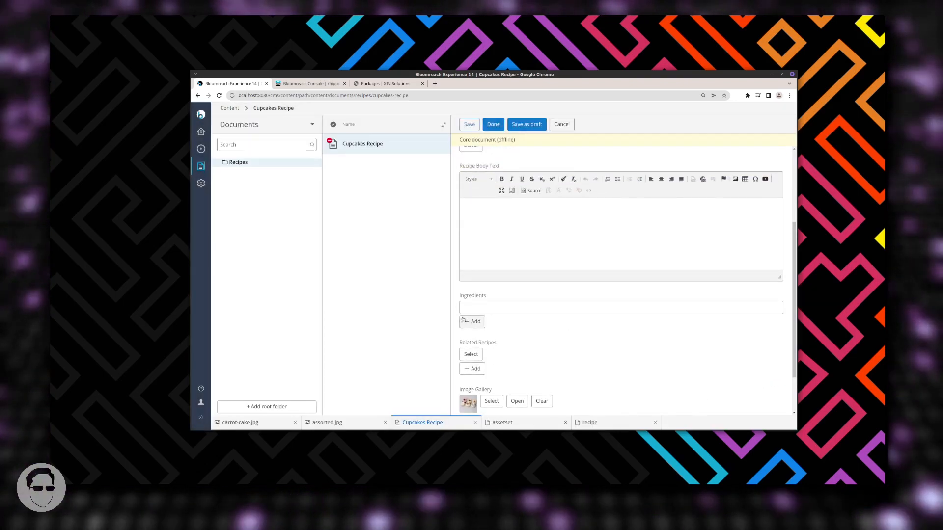
Step: Set the recipe's title to "Cupcakes Recipe that is delicious" and review the filled-in ingredients, body text, thumbnail and summary
scroll(568, 333, "up", 4)
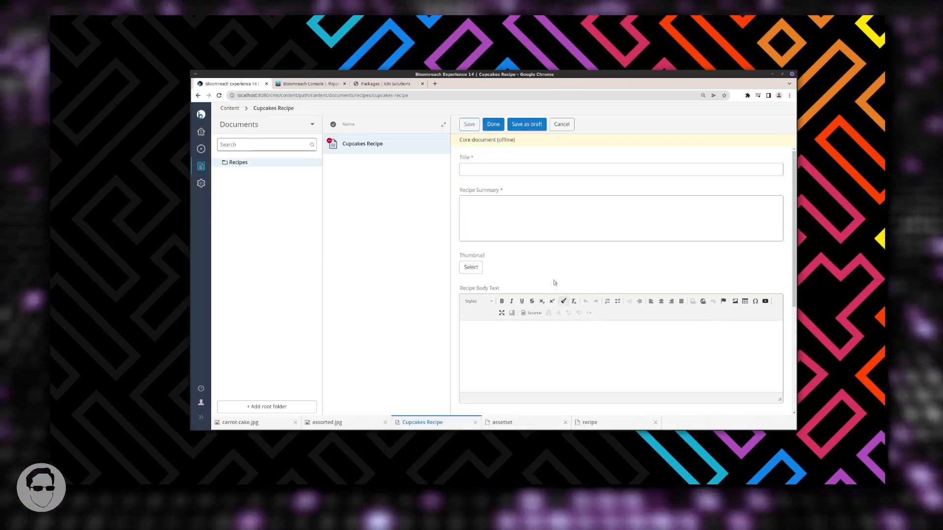
left_click(479, 170)
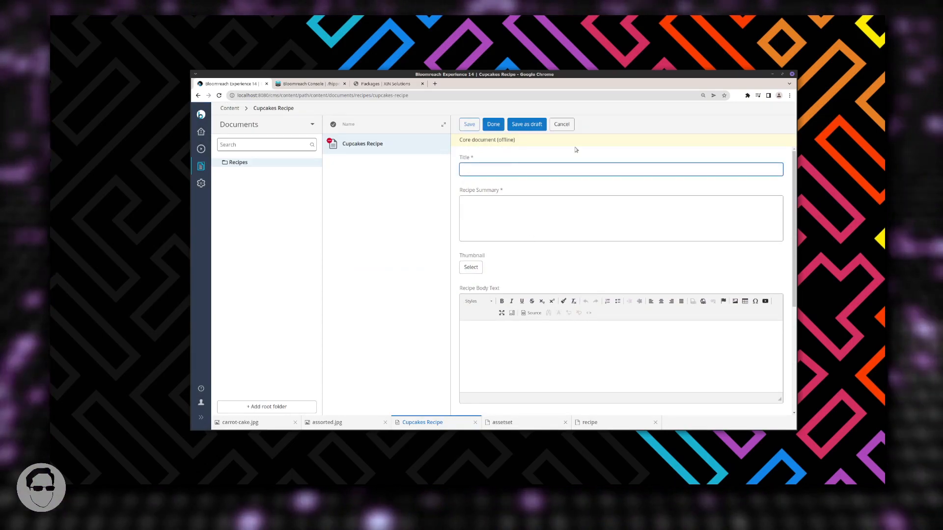
type("Cupcakes Recipe that")
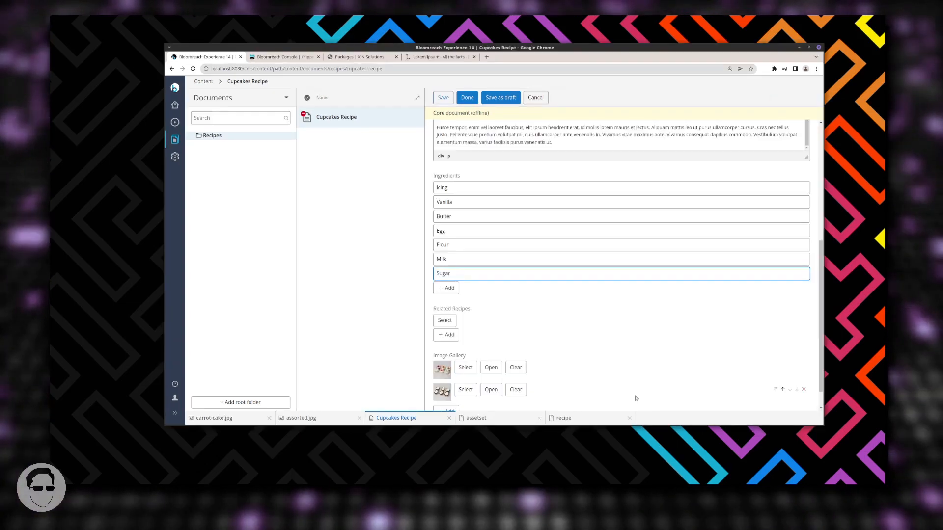
scroll(545, 346, "up", 2)
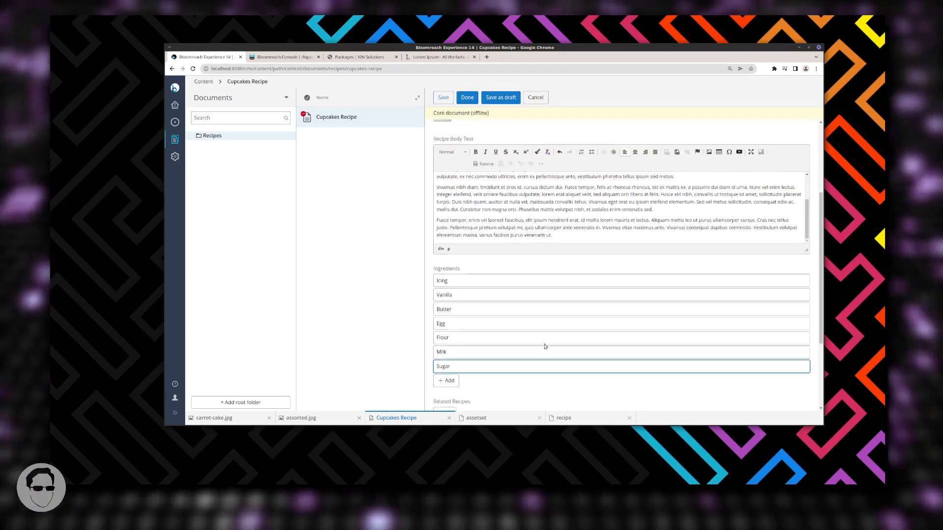
scroll(545, 346, "up", 3)
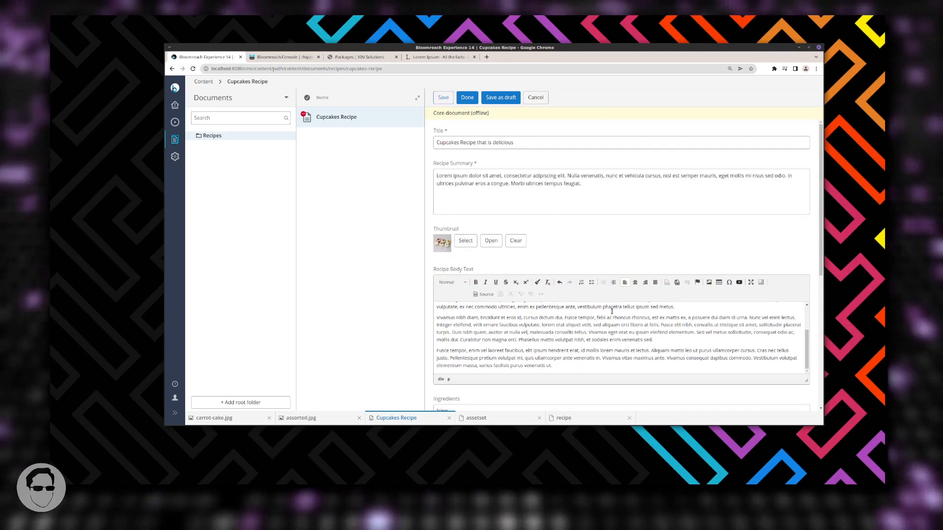
Step: Review the recipe's fields and browse the Recipes folder in the Related Recipes link picker without choosing a document
scroll(658, 185, "down", 1)
scroll(717, 306, "up", 2)
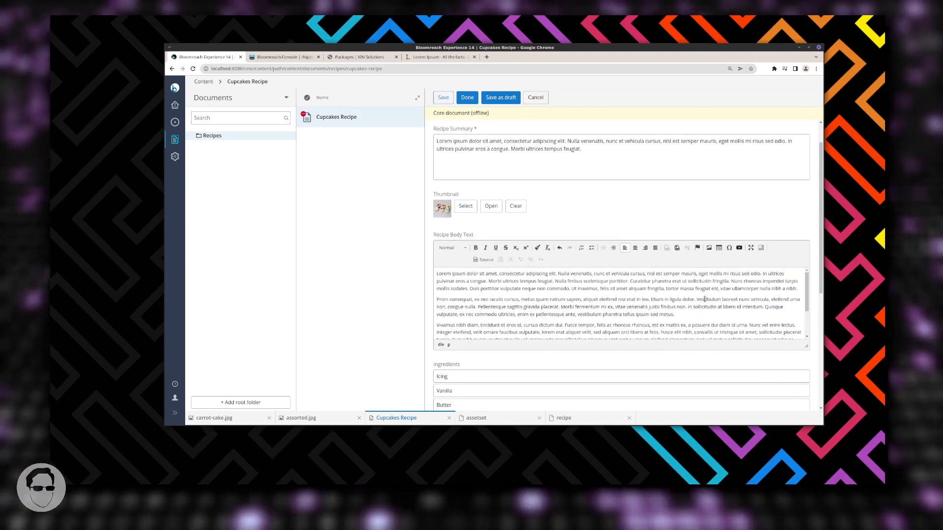
scroll(549, 292, "down", 5)
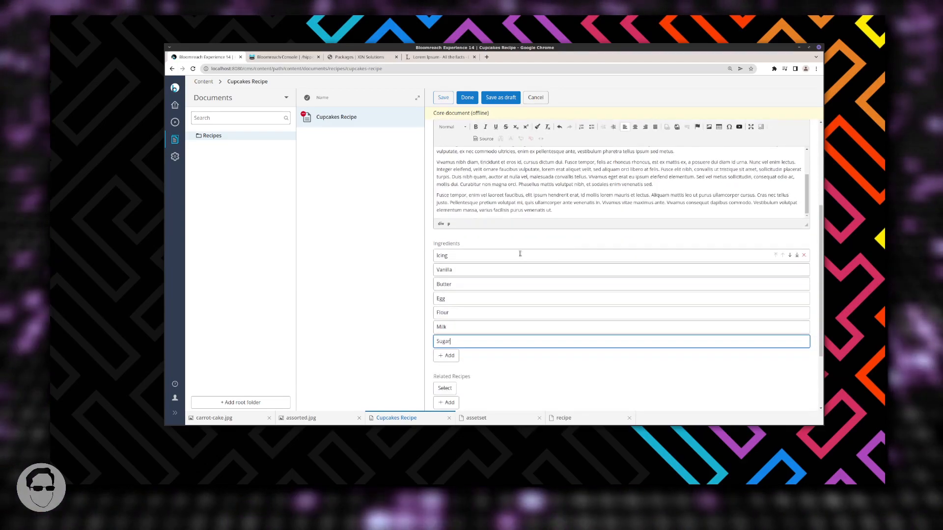
scroll(529, 264, "down", 2)
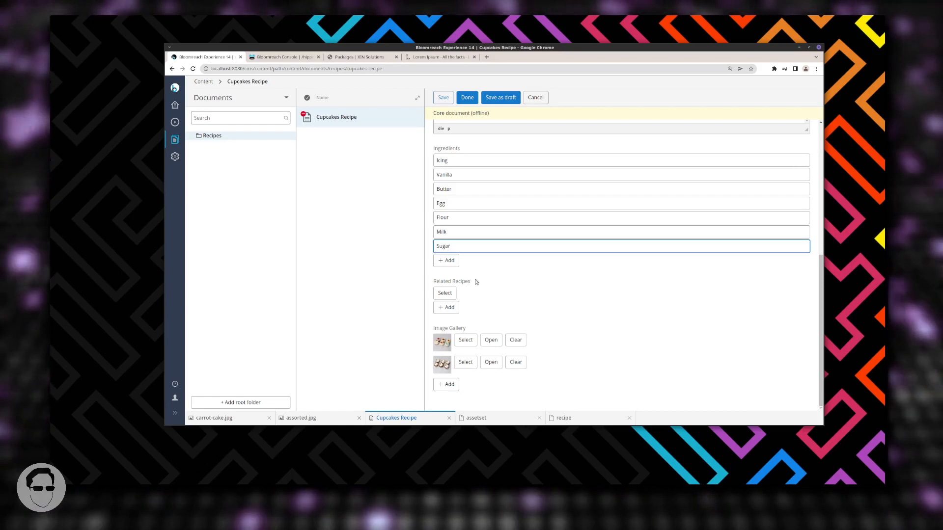
left_click(444, 297)
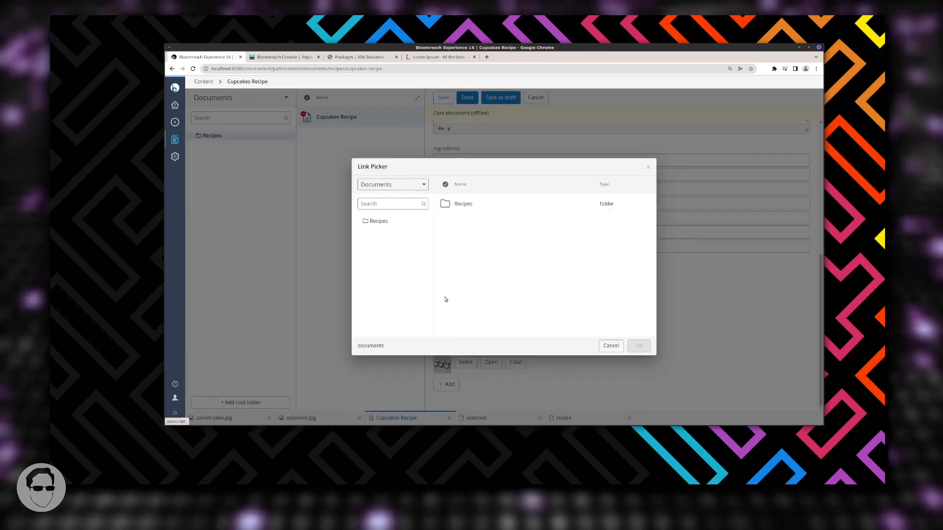
left_click(383, 222)
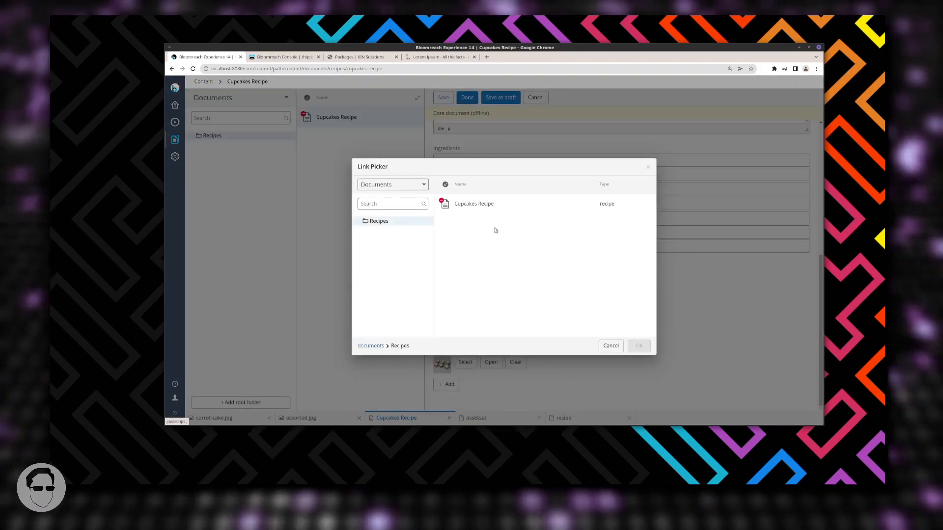
left_click(609, 347)
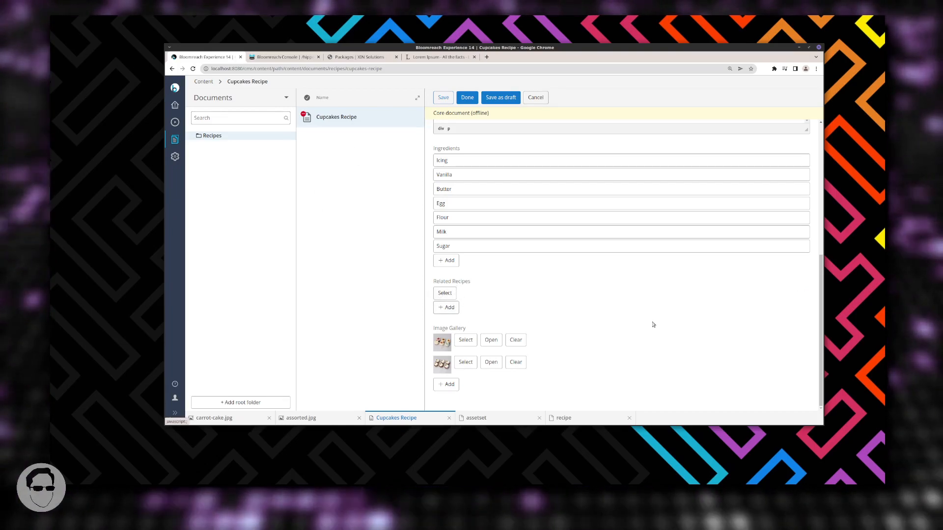
Step: Remove the empty Related Recipes entry, and finish editing and publish the Cupcakes Recipe document
mouse_move(627, 290)
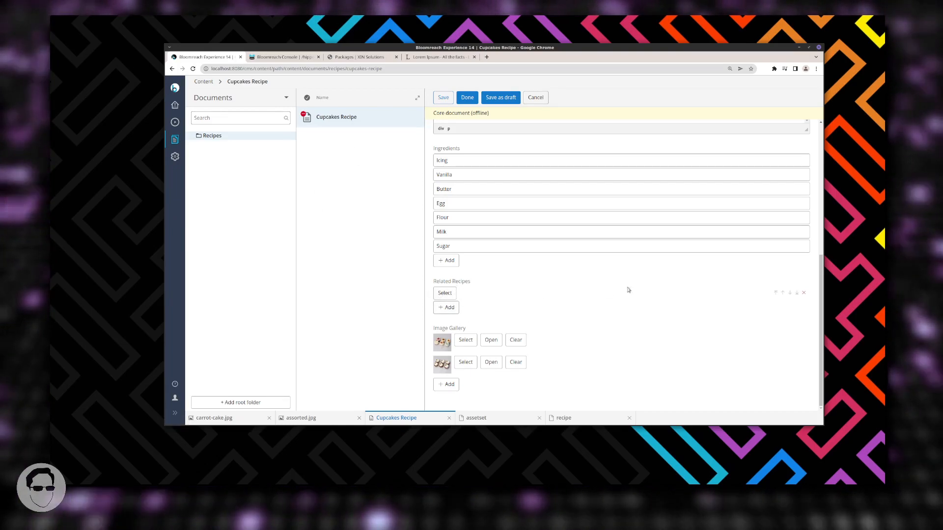
left_click(805, 294)
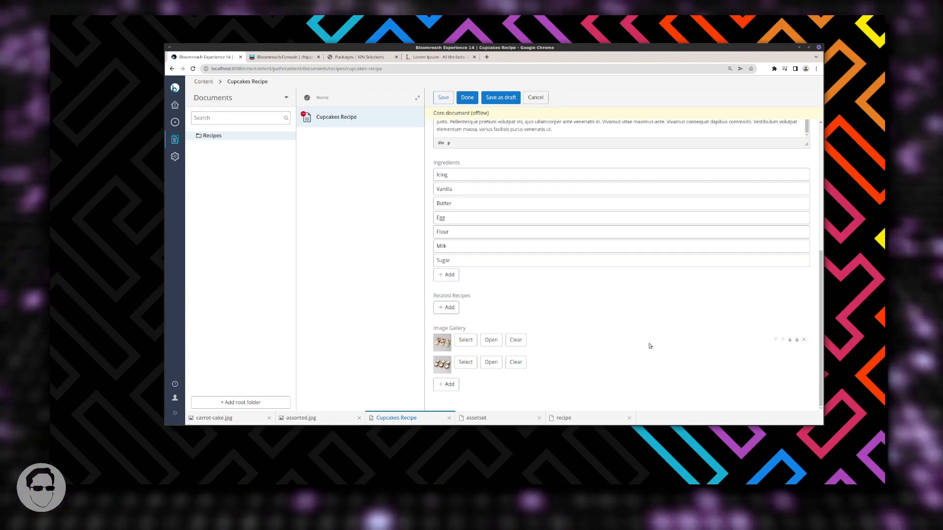
scroll(587, 324, "up", 5)
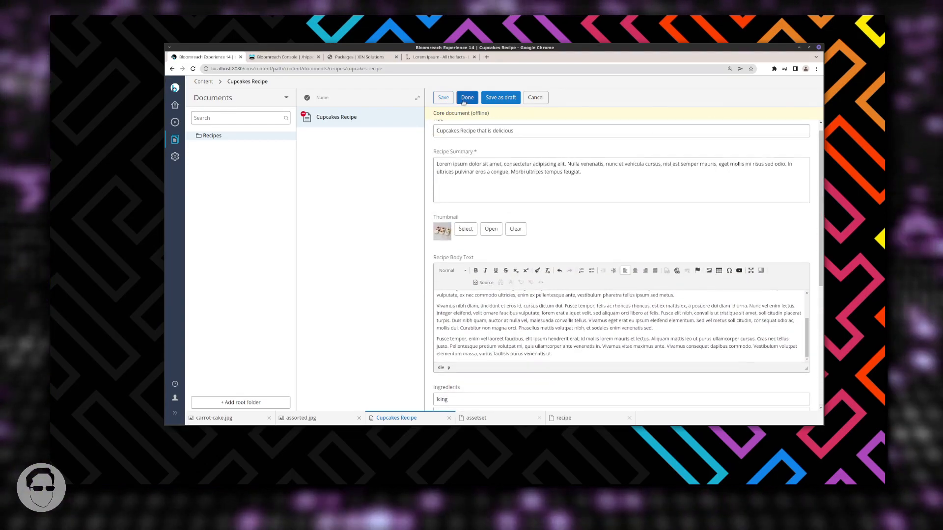
left_click(467, 98)
left_click(474, 98)
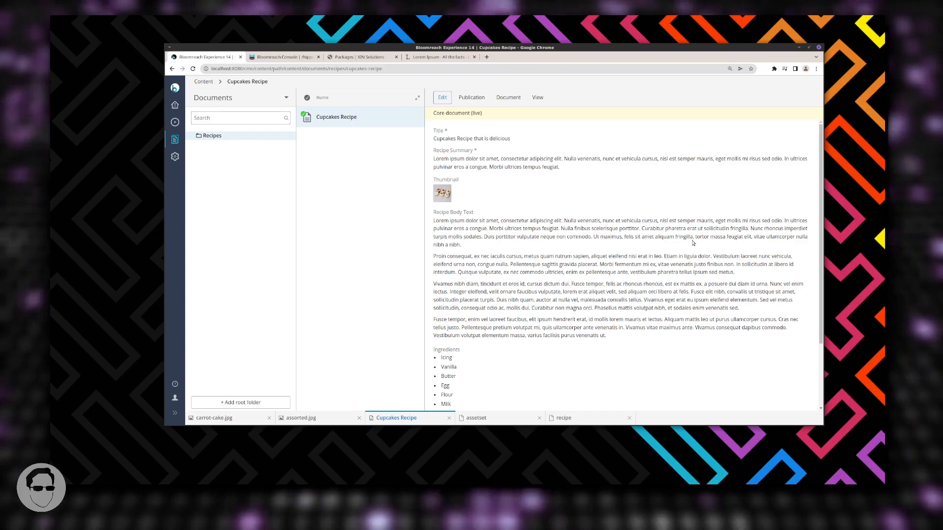
Step: Review the published recipe down to its image gallery and return to the full document list of the Recipes folder
scroll(682, 258, "down", 3)
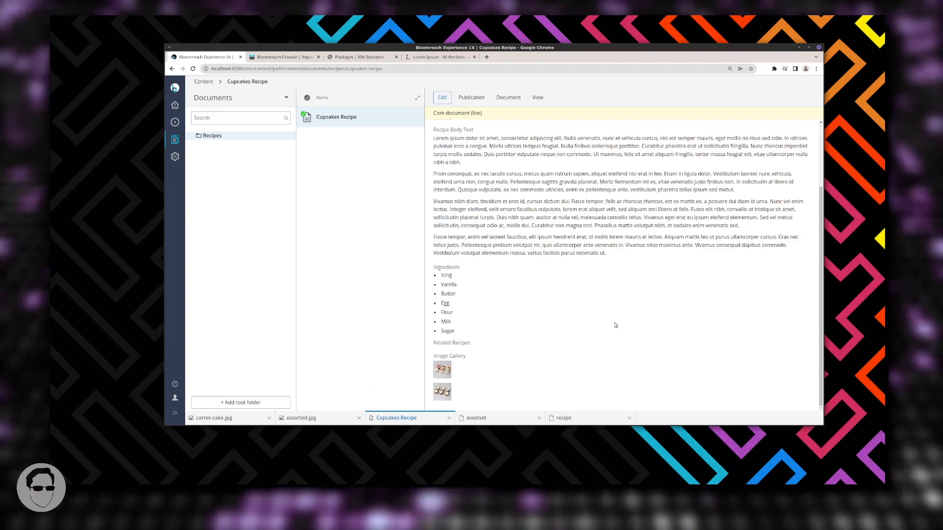
left_click(413, 165)
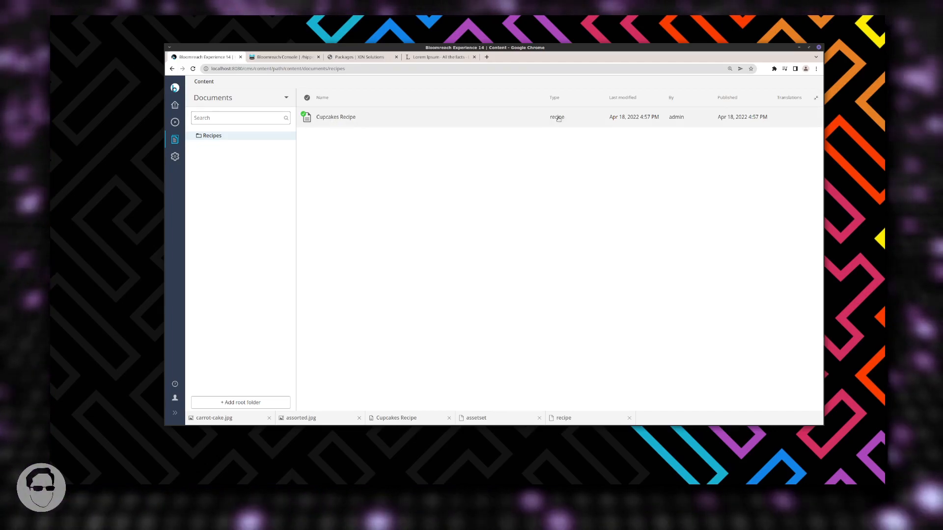
Step: Switch to the Bloomreach Console and examine the en and es names of hipposys:Long under hippo:configuration/hippo:translations/hippo:types
left_click(279, 57)
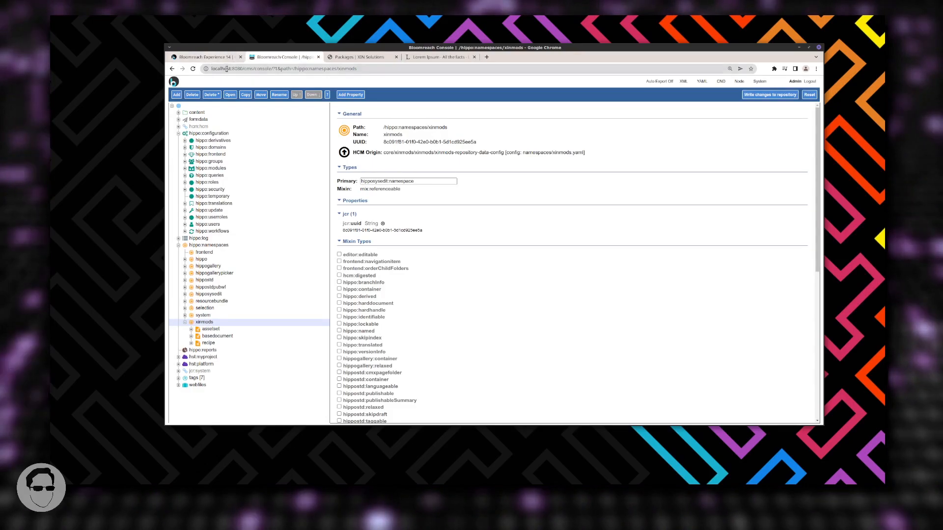
left_click_drag(243, 69, 276, 69)
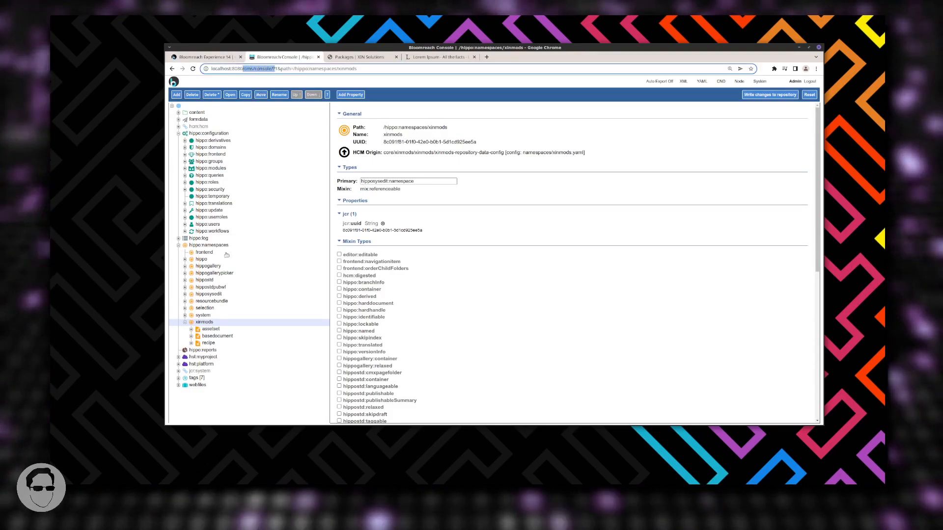
left_click(178, 245)
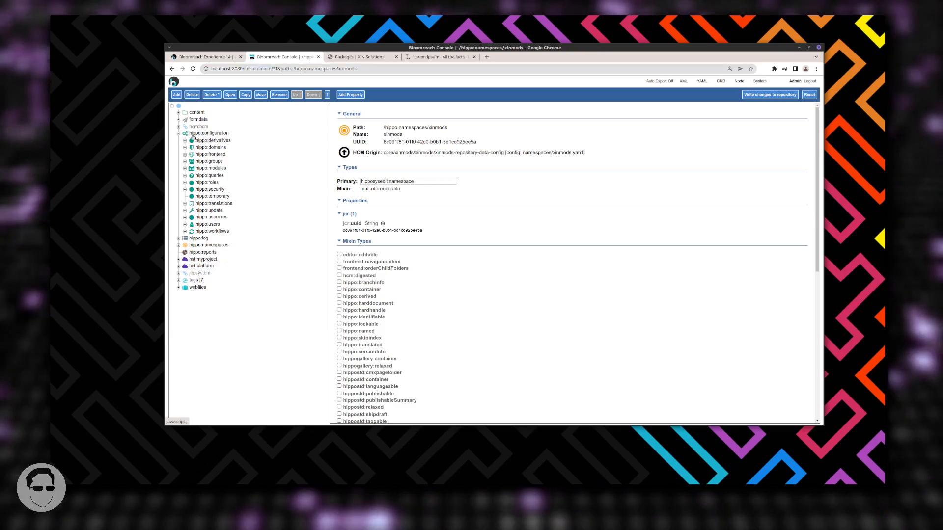
left_click(213, 203)
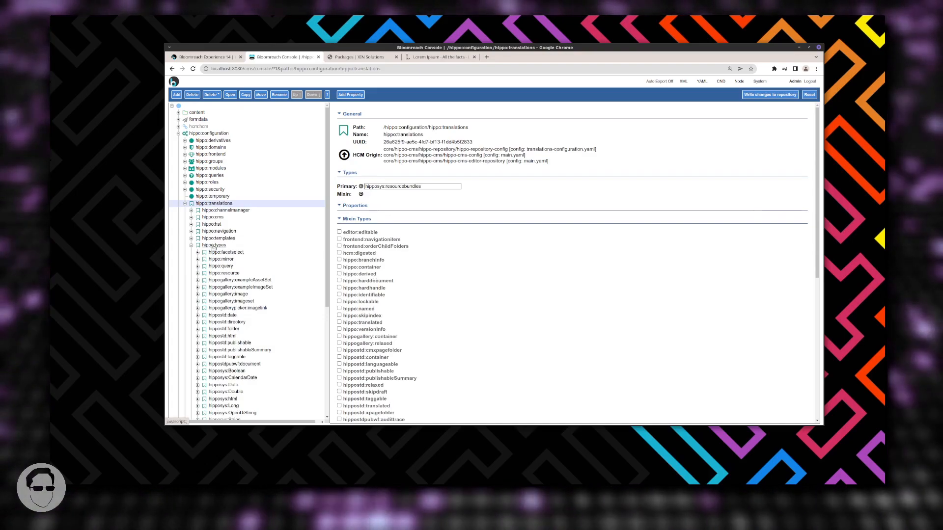
scroll(214, 248, "down", 1)
scroll(214, 247, "down", 4)
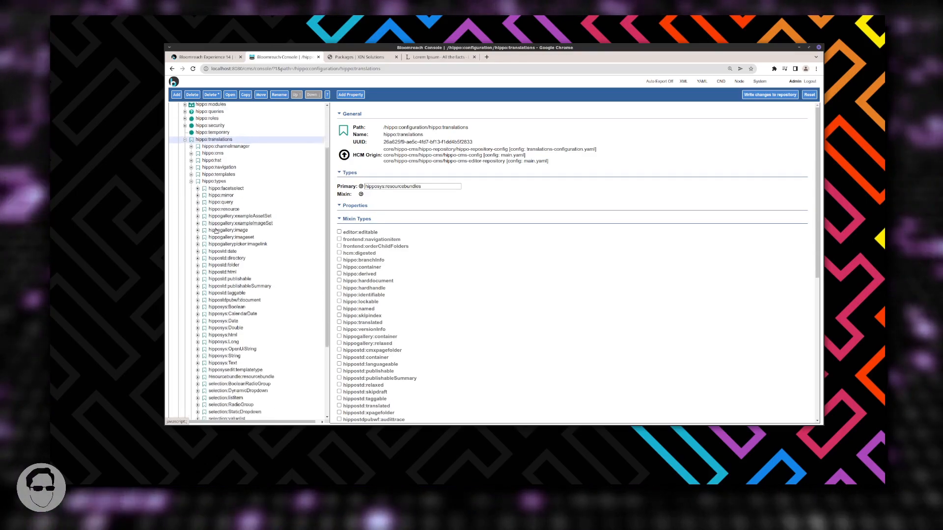
left_click(216, 234)
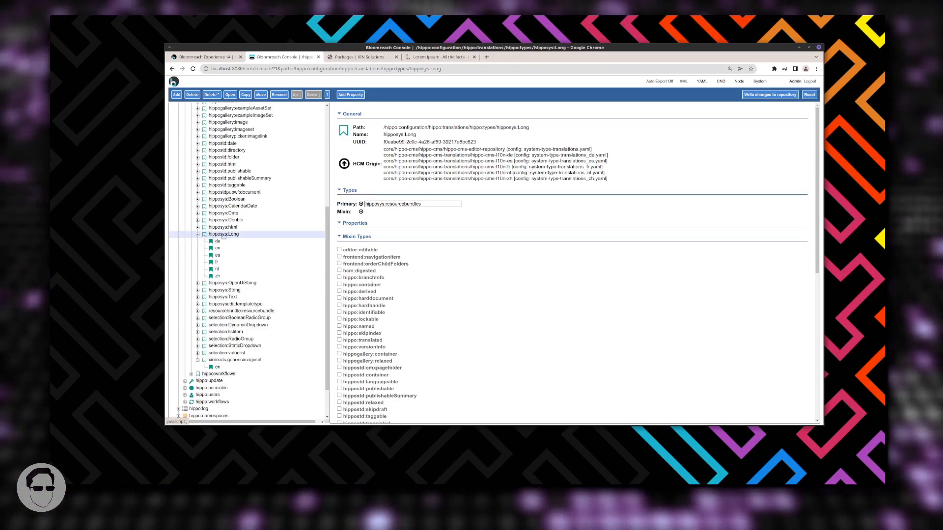
left_click(217, 249)
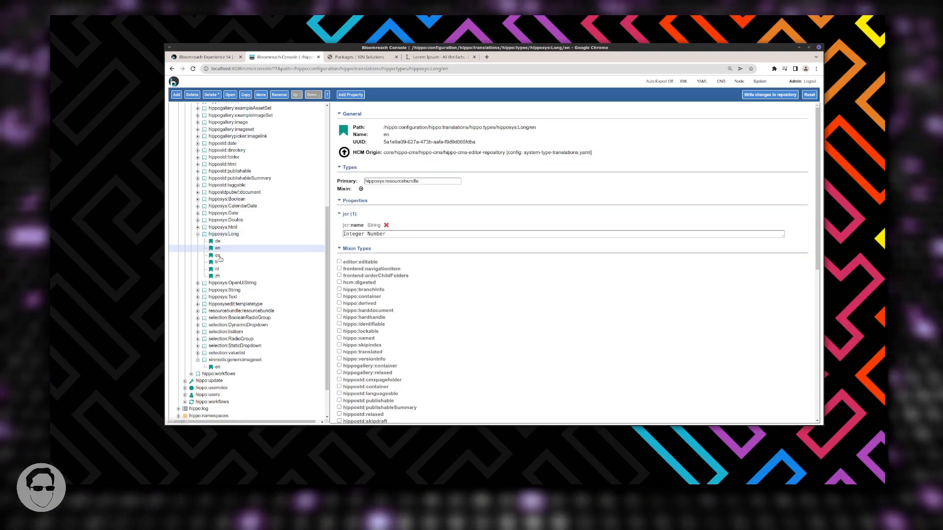
left_click(218, 256)
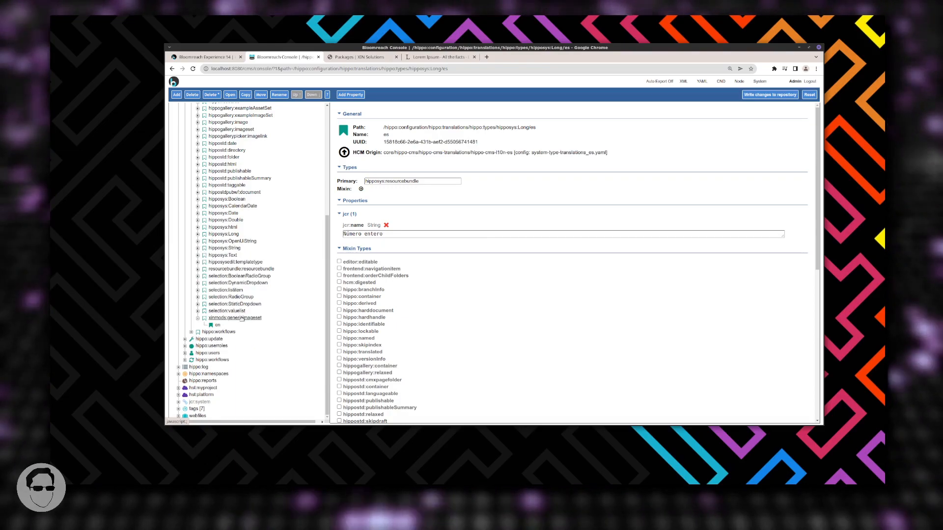
Step: Copy the xinmods:genericimageset translation node within hippo:types under the new name xinmods:recipe
left_click(234, 318)
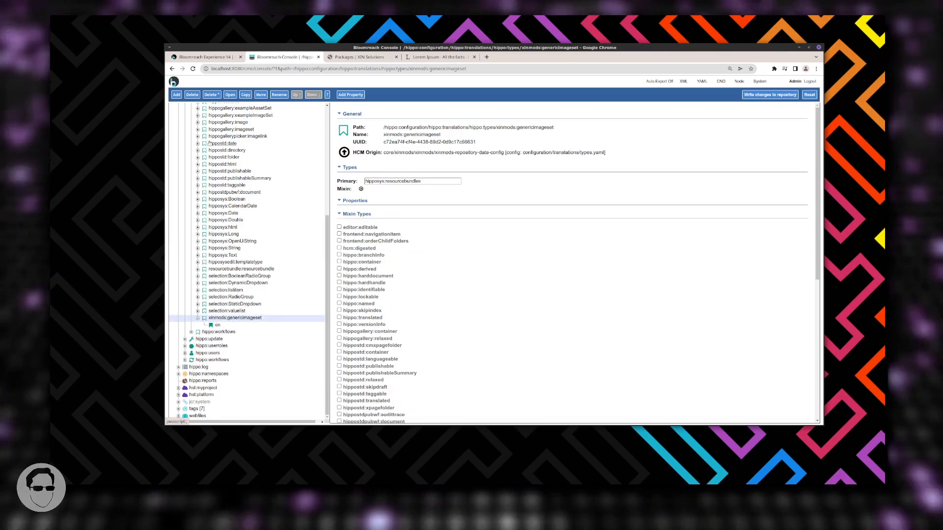
left_click(246, 94)
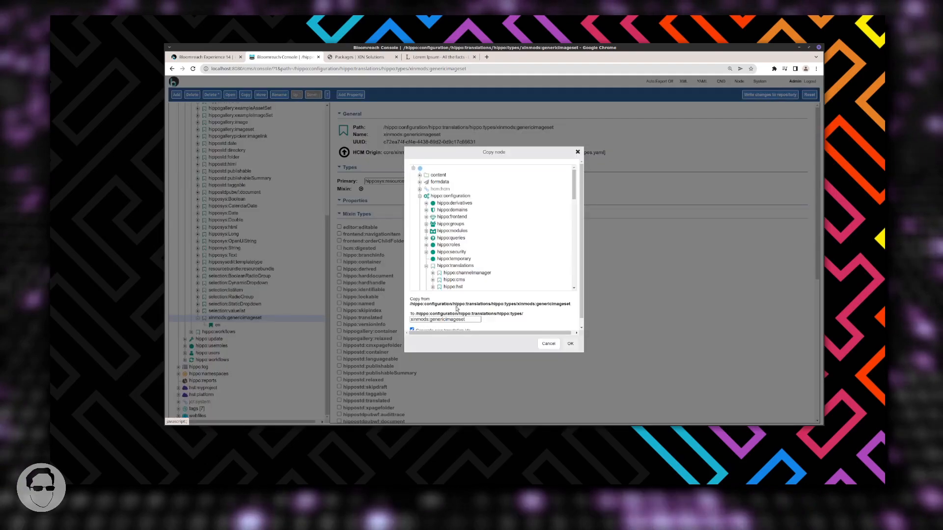
type("xinmods:re")
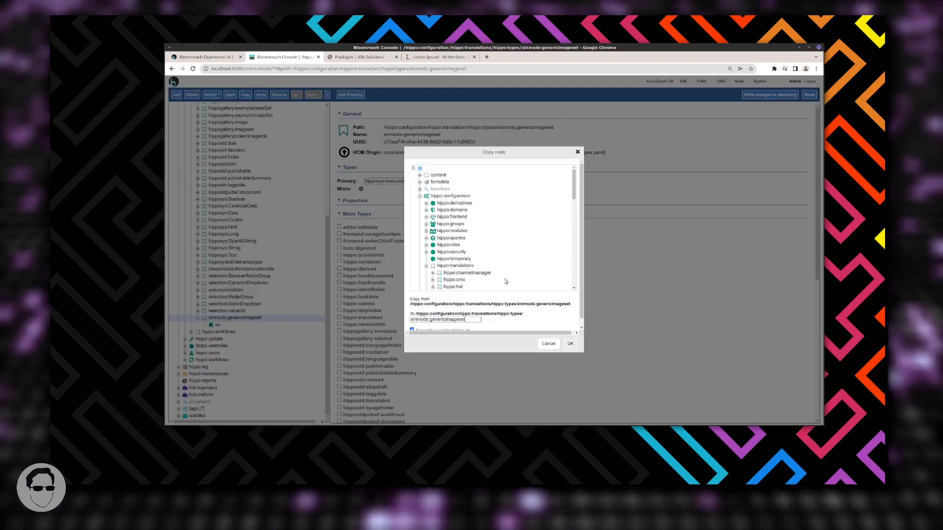
type("cipe")
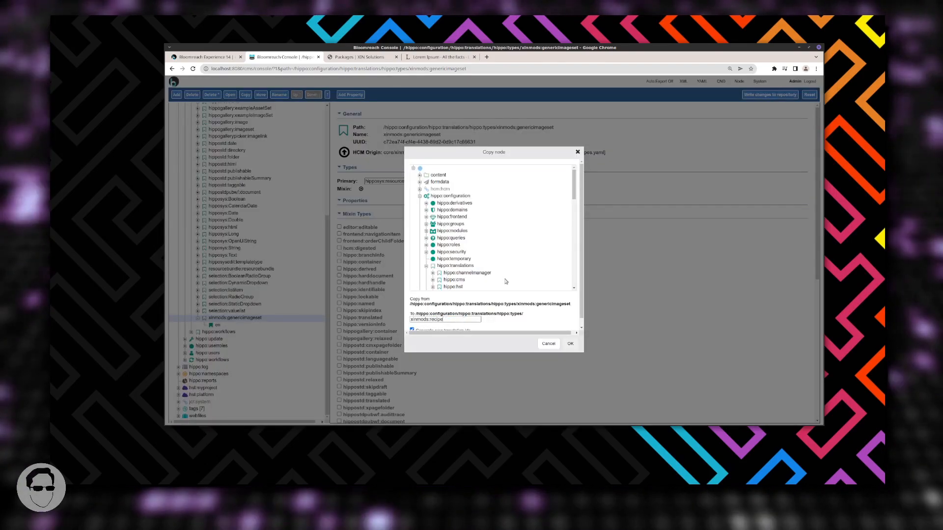
scroll(558, 258, "down", 3)
scroll(565, 289, "down", 2)
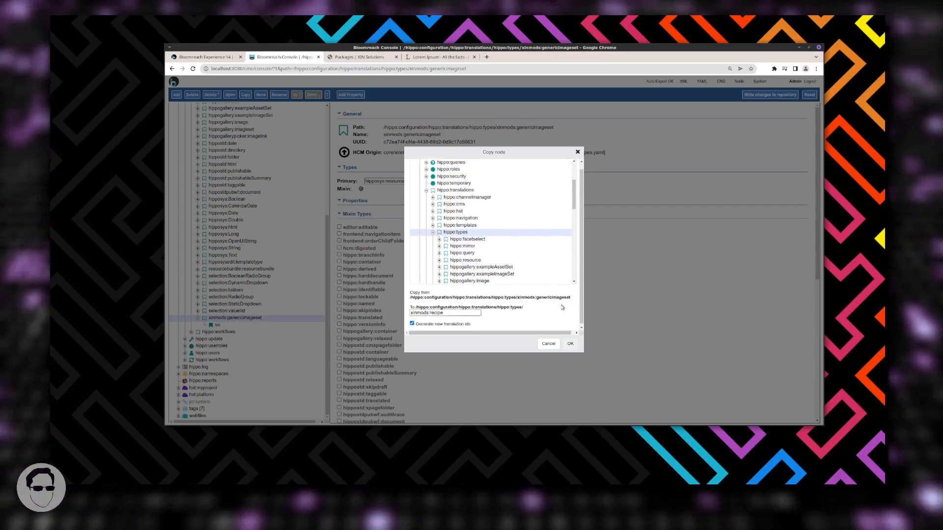
left_click(571, 343)
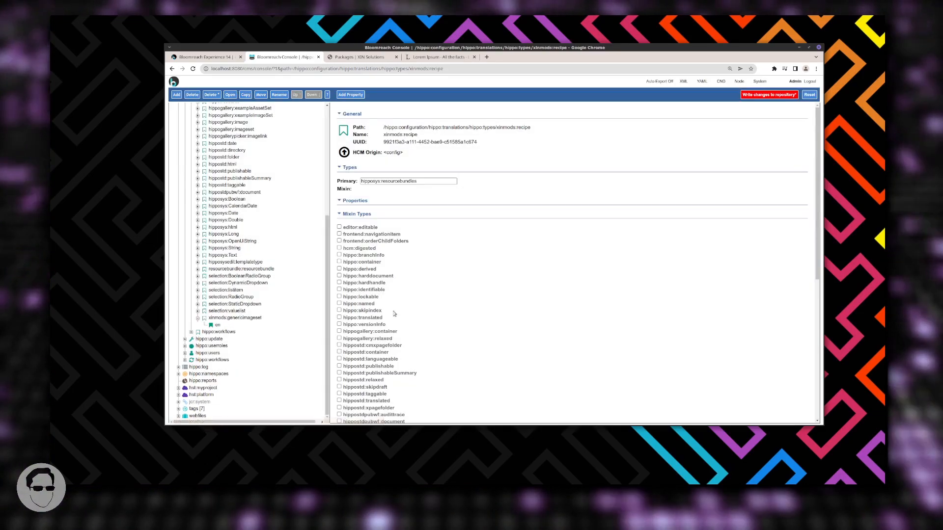
Step: Set jcr:name of the en node under xinmods:recipe to "Recipe Document" and write the changes to the repository
left_click(230, 311)
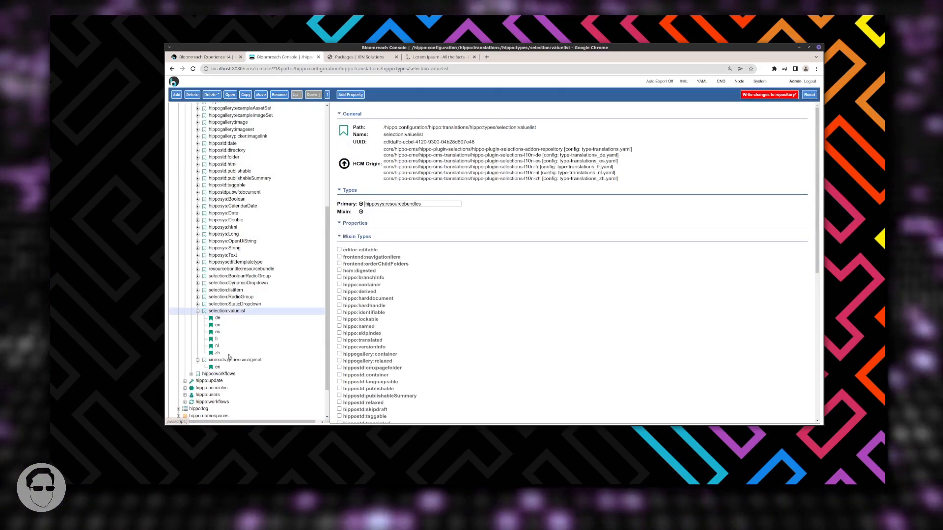
left_click(233, 360)
scroll(239, 296, "up", 3)
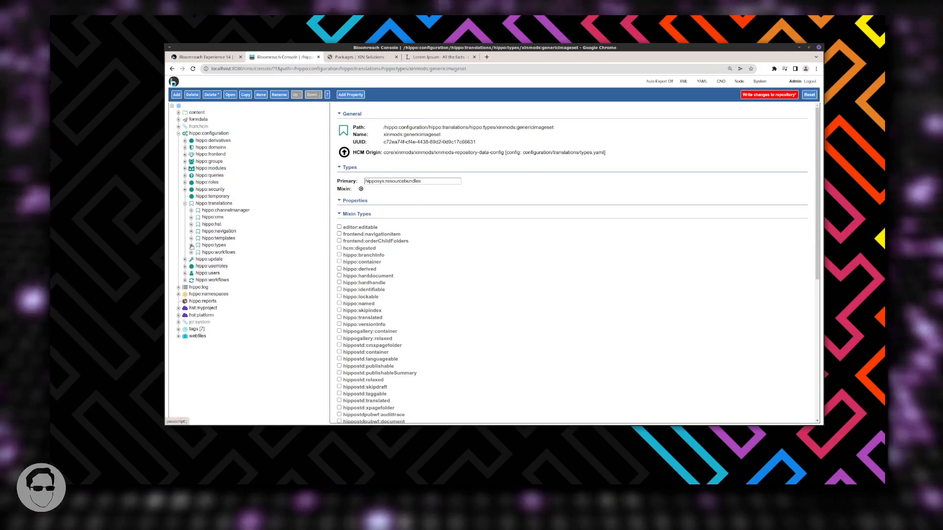
scroll(237, 270, "up", 1)
scroll(237, 269, "down", 4)
left_click(224, 339)
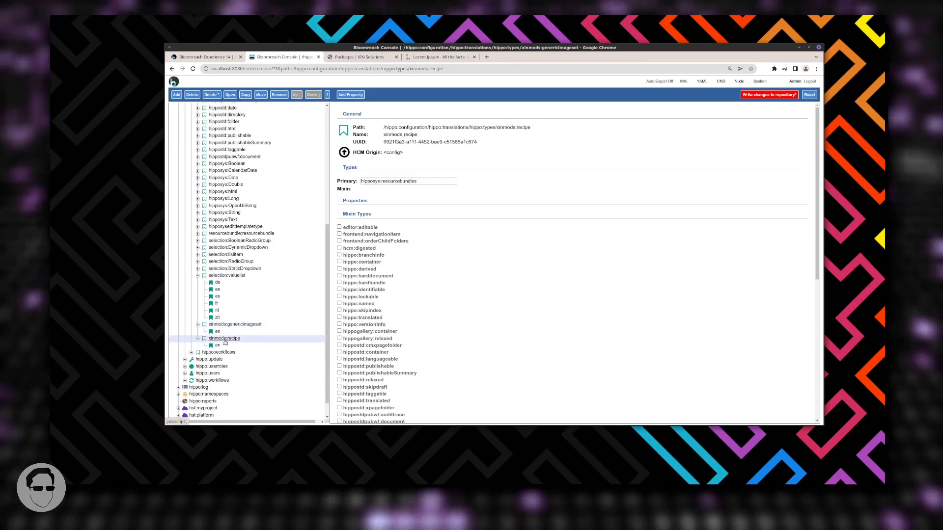
left_click(218, 345)
left_click(393, 234)
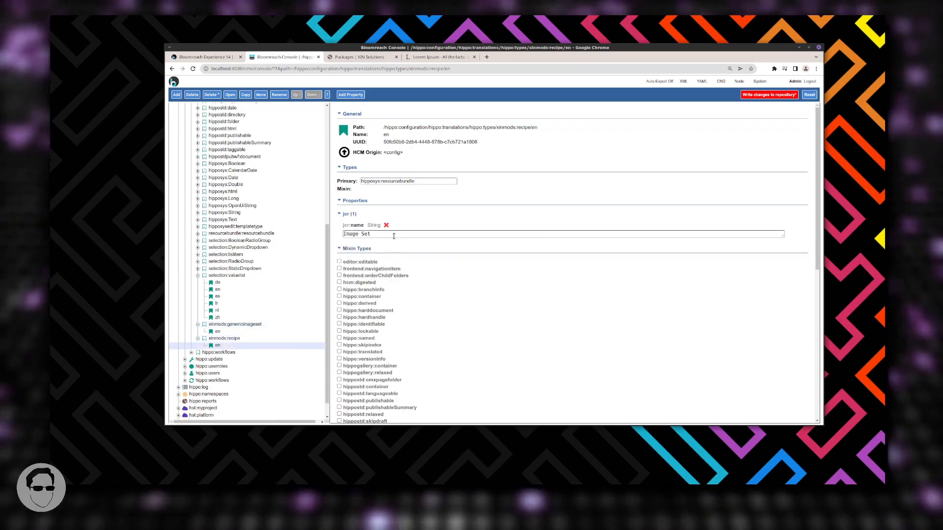
key("ctrl+a")
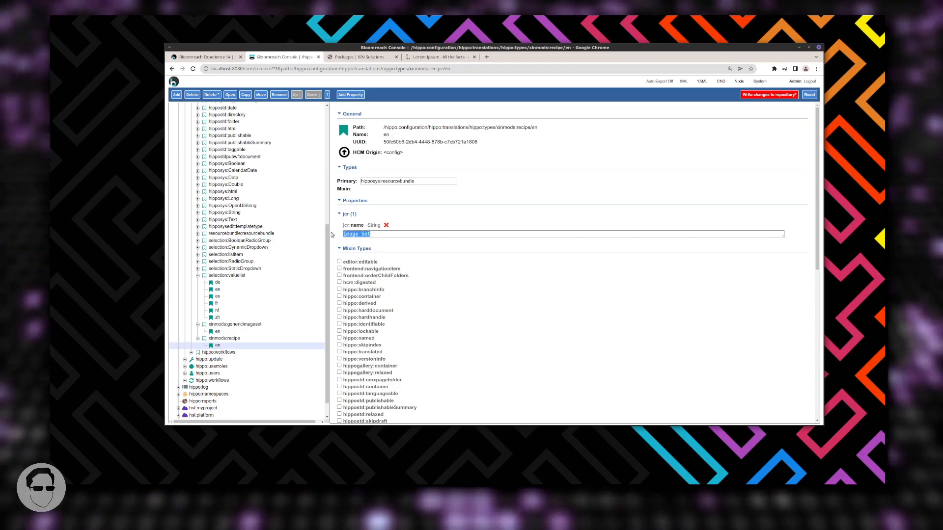
type("Recipe Document")
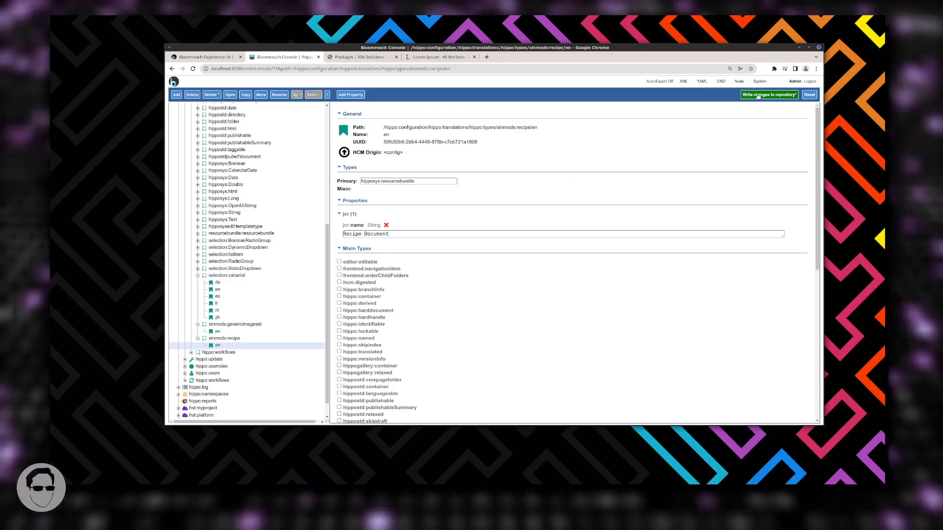
left_click(769, 94)
left_click(564, 314)
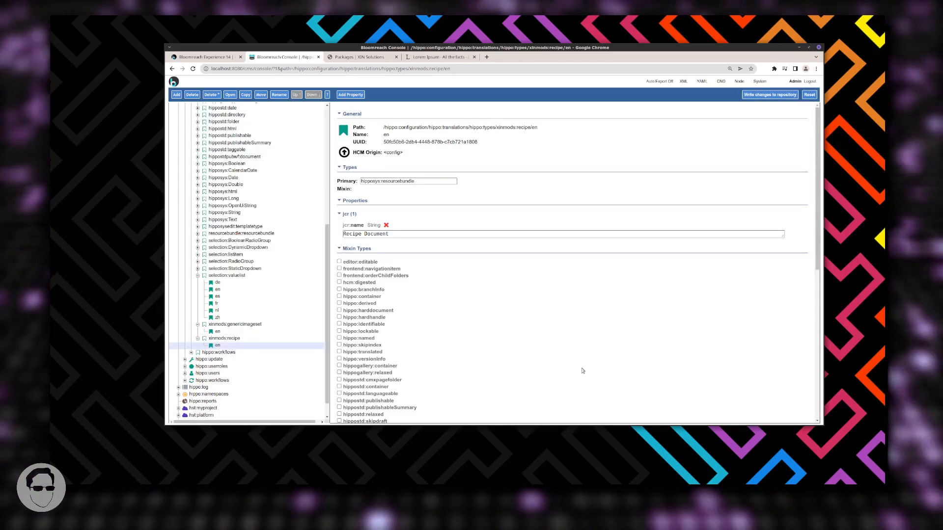
Step: Switch back to the Bloomreach Experience CMS and reload the Recipes folder to check the document's displayed type name
left_click(218, 59)
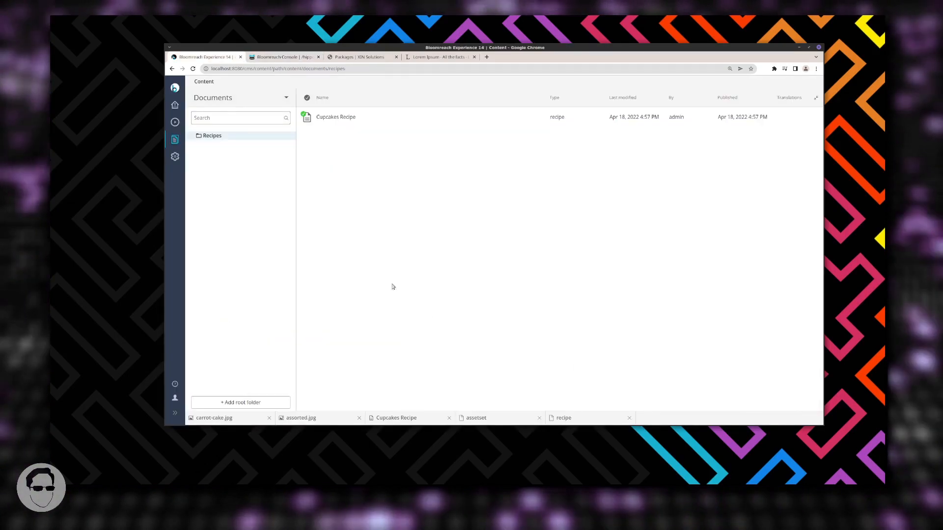
left_click(193, 69)
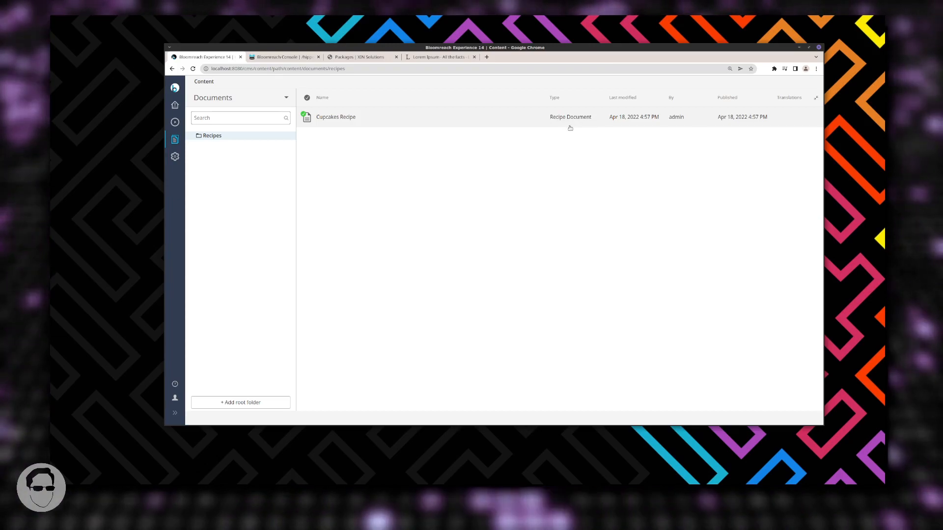
Step: Examine the hippo:namespaces folder among the CMS document types and the XIN Solutions Packages page
left_click(273, 58)
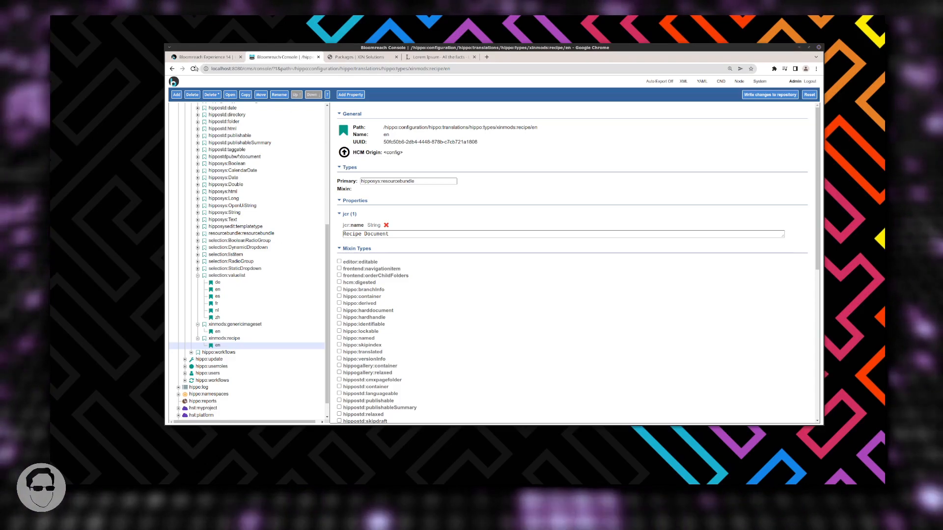
left_click(204, 57)
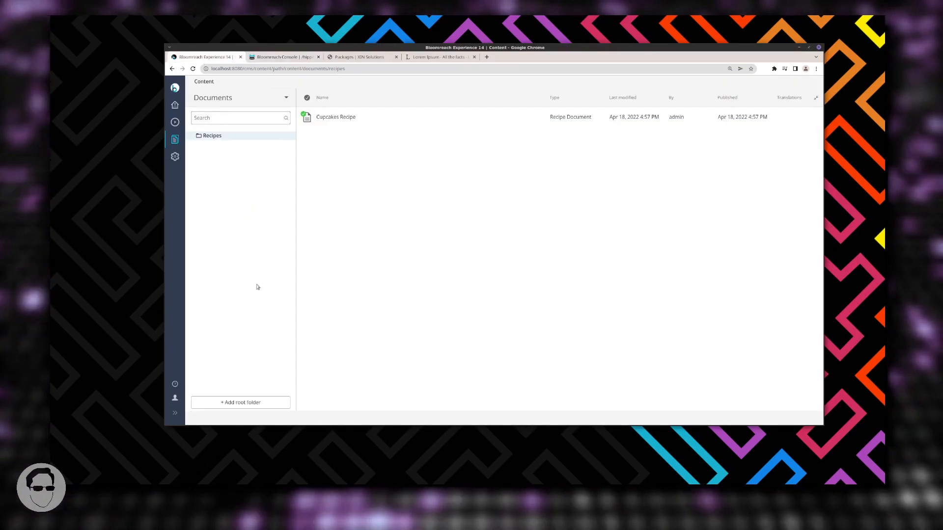
left_click(237, 96)
left_click(240, 146)
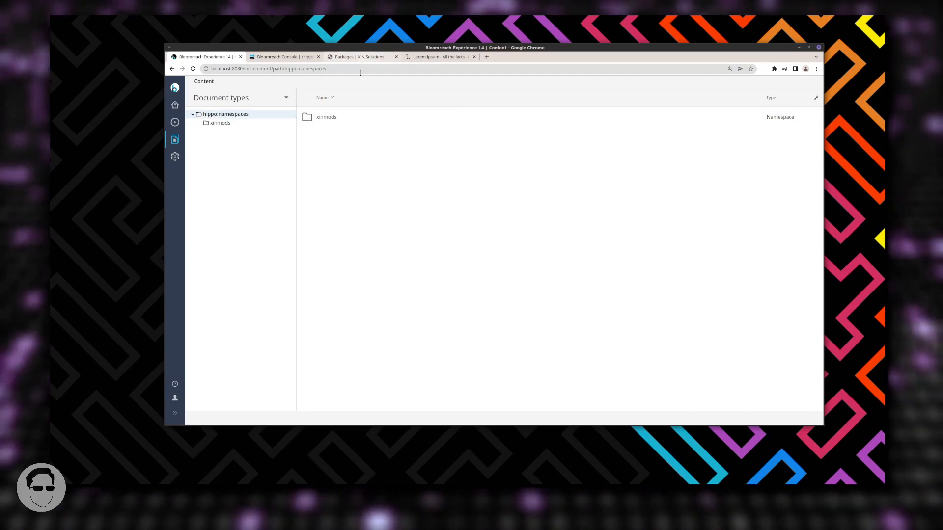
left_click(344, 59)
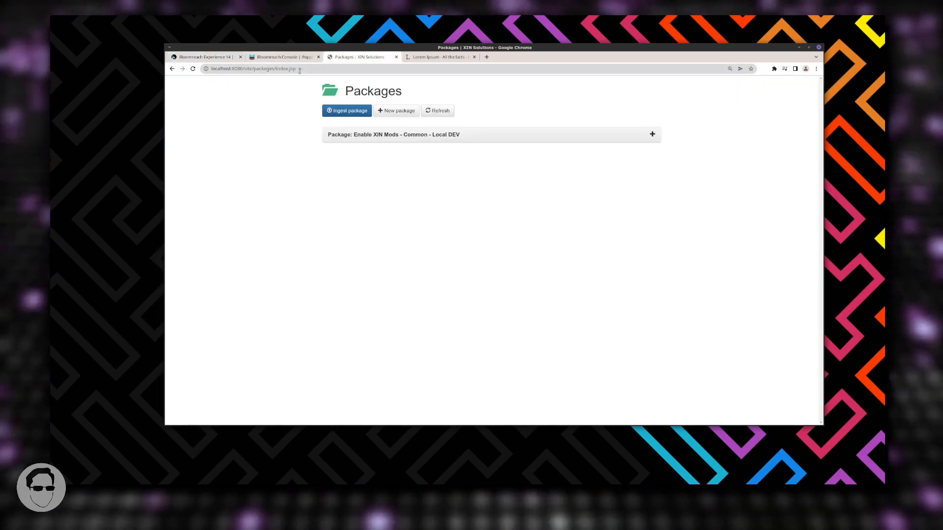
Step: Copy the repository path /hippo:configuration/hippo:translations/hippo:types/xinmods:recipe from the Bloomreach Console into an empty text editor file
left_click(262, 58)
key("alt+Tab")
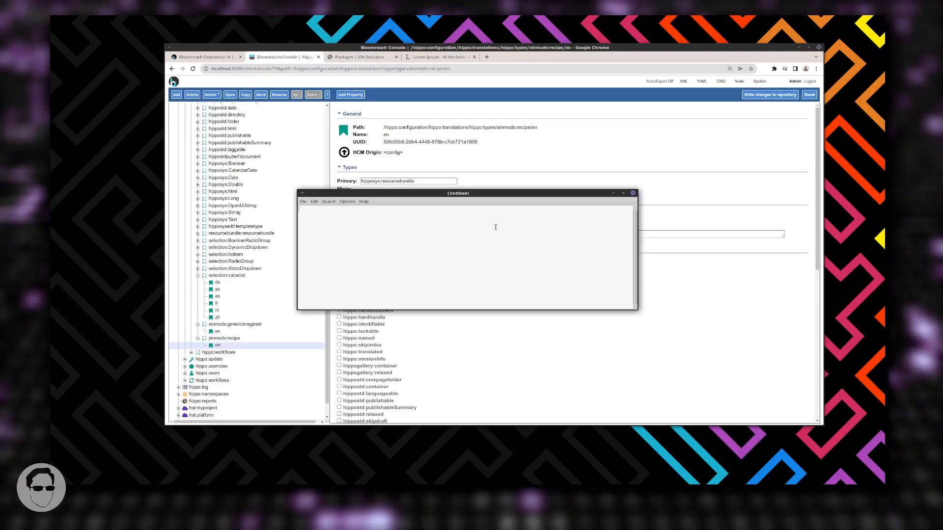
left_click(229, 339)
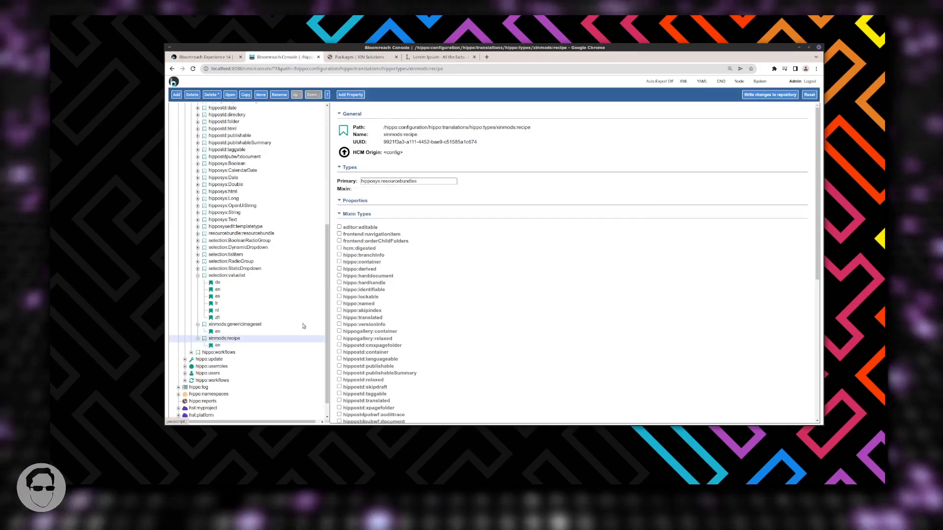
left_click_drag(293, 68, 444, 69)
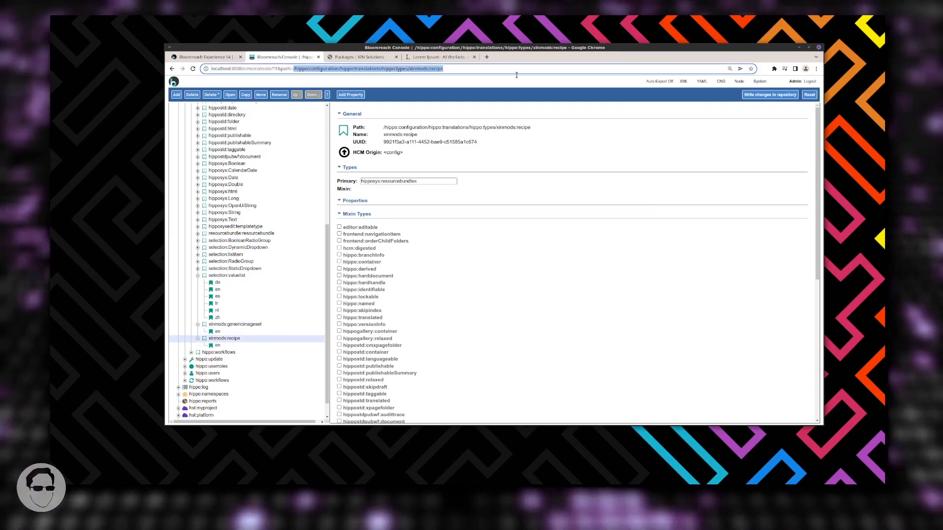
key("ctrl+c")
key("alt+Tab")
key("ctrl+v")
left_click_drag(494, 287, 702, 117)
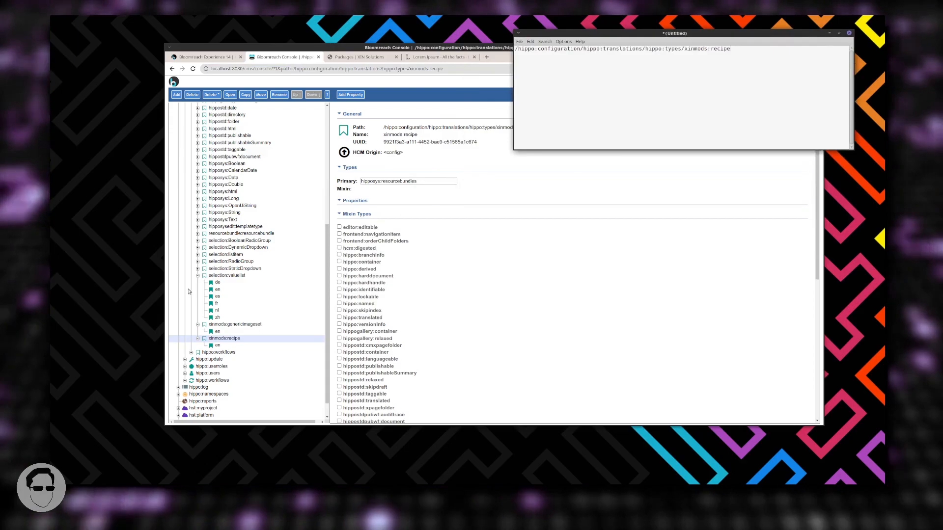
Step: Copy the path of the recipe node, /hippo:namespaces/xinmods/recipe, from the Console onto the second line of the text file
scroll(196, 304, "up", 5)
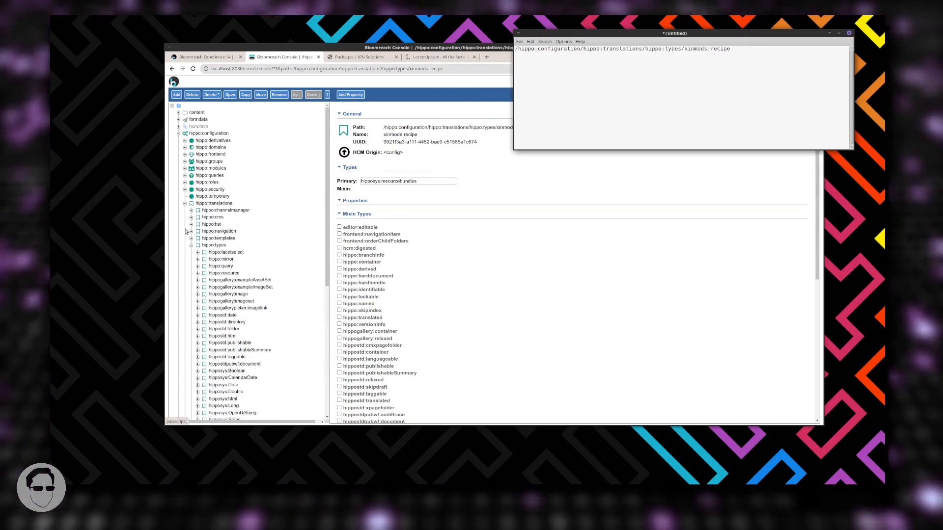
left_click(185, 203)
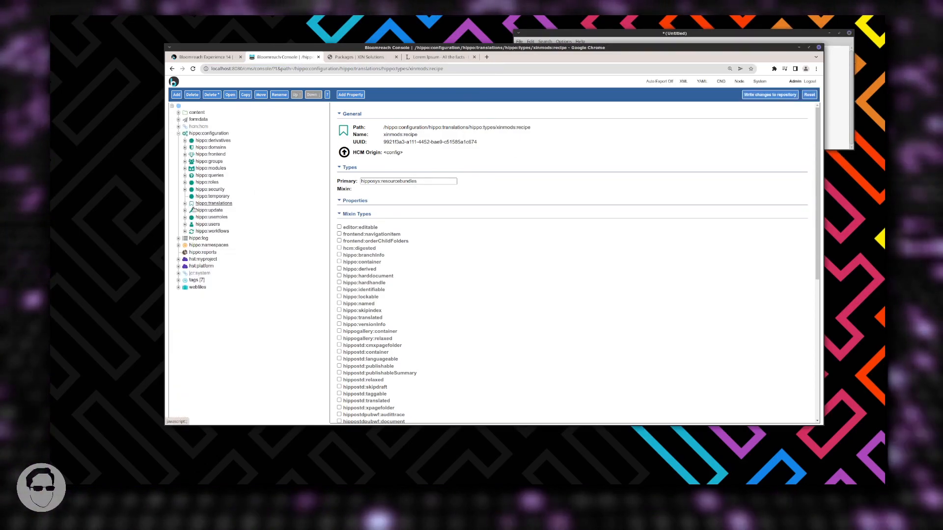
left_click(213, 246)
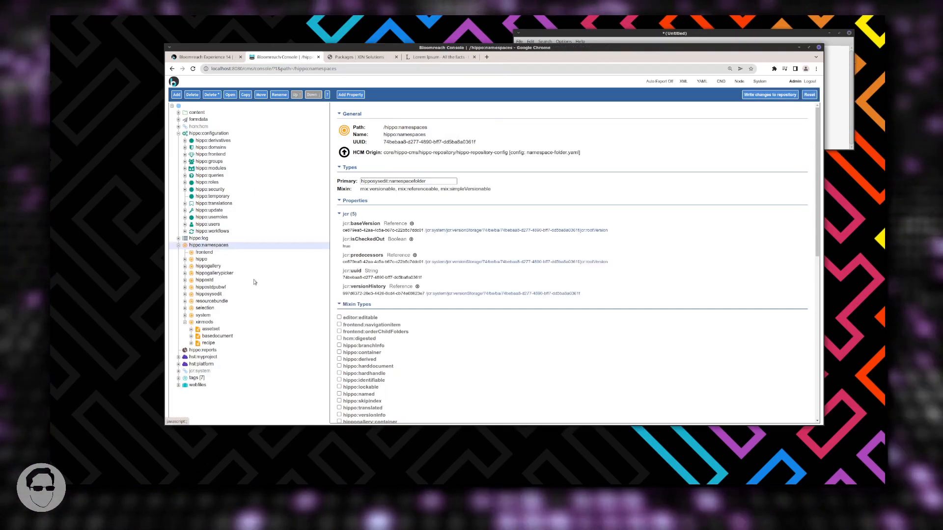
left_click(209, 344)
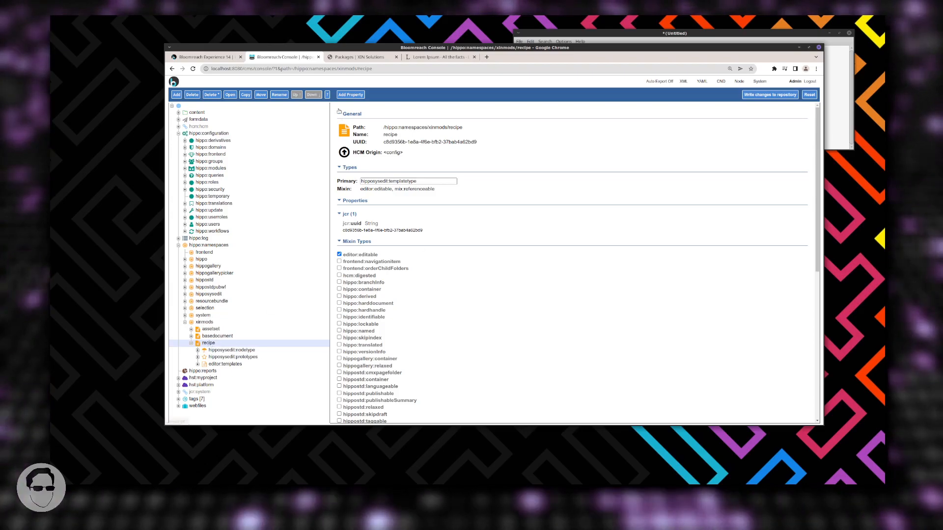
left_click_drag(293, 69, 387, 76)
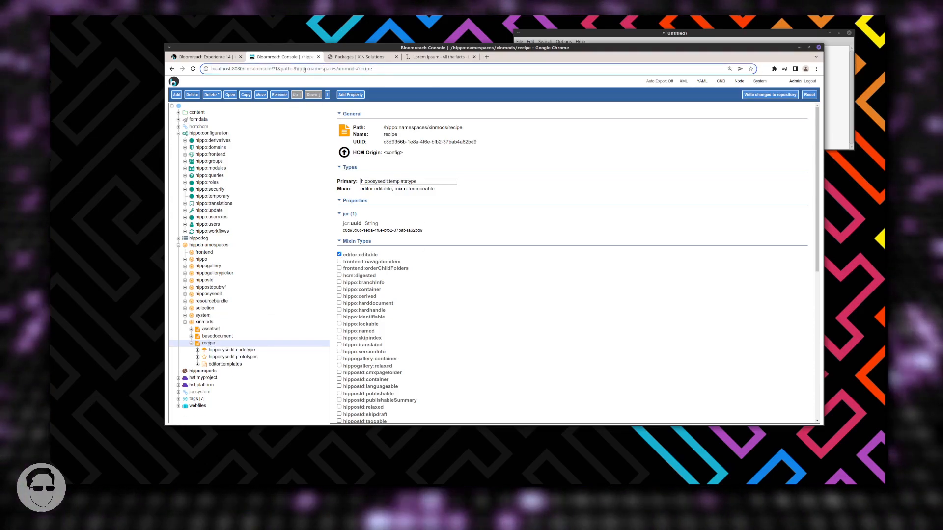
left_click_drag(293, 69, 429, 69)
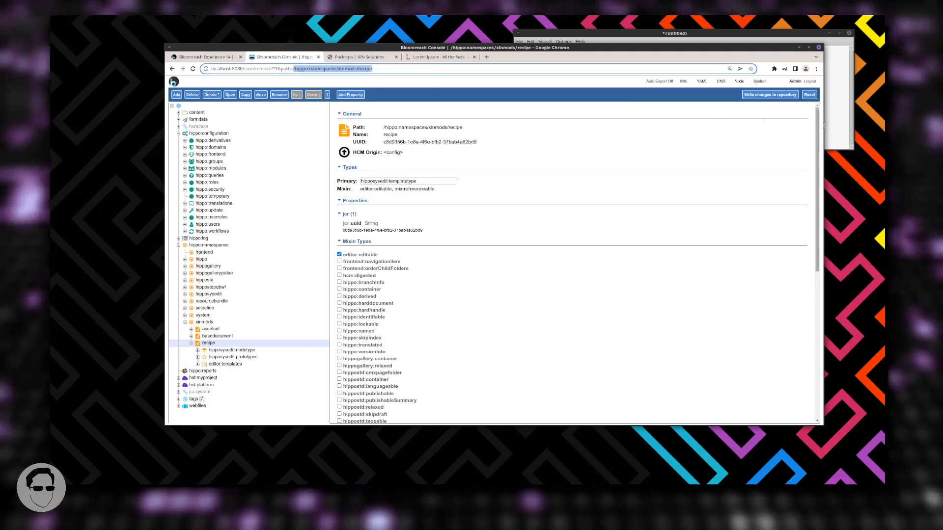
left_click(837, 141)
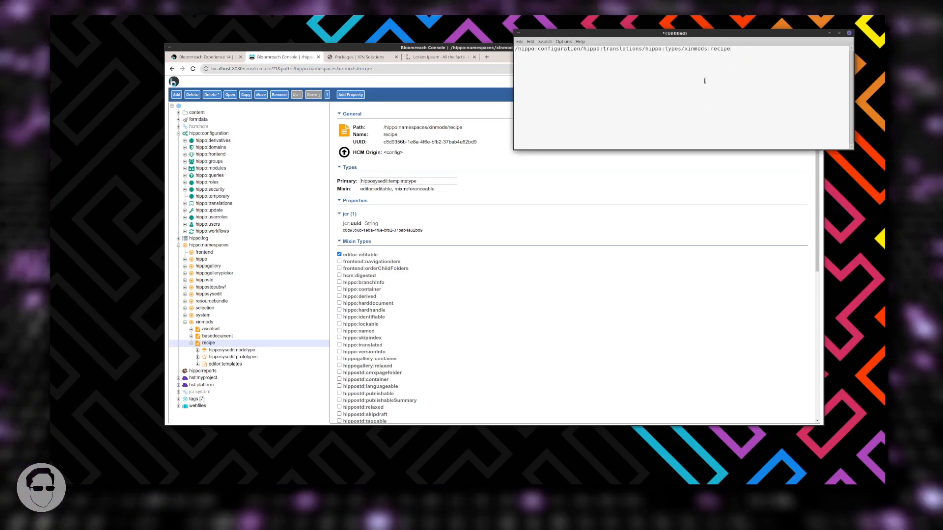
key("Return")
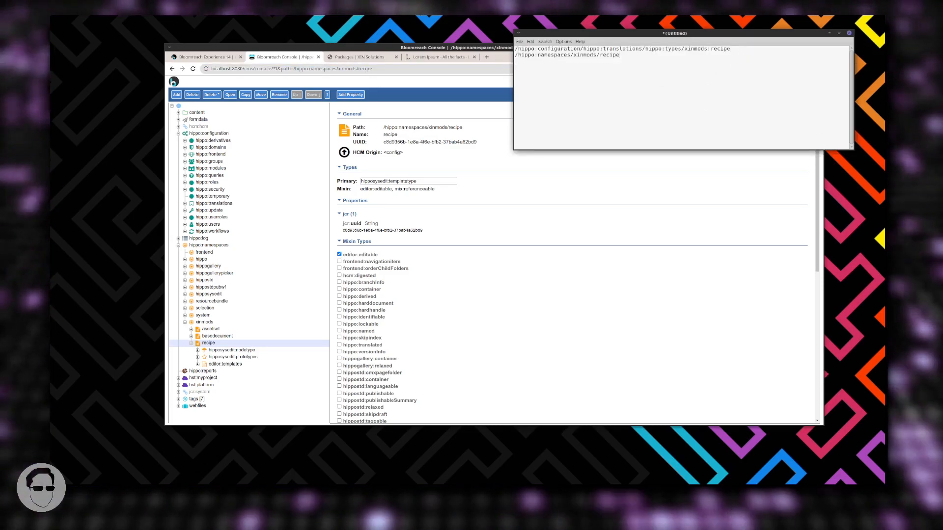
Step: Write the identifier xinmods:recipe on its own line beneath the two paths, separated by a blank line
key("Return")
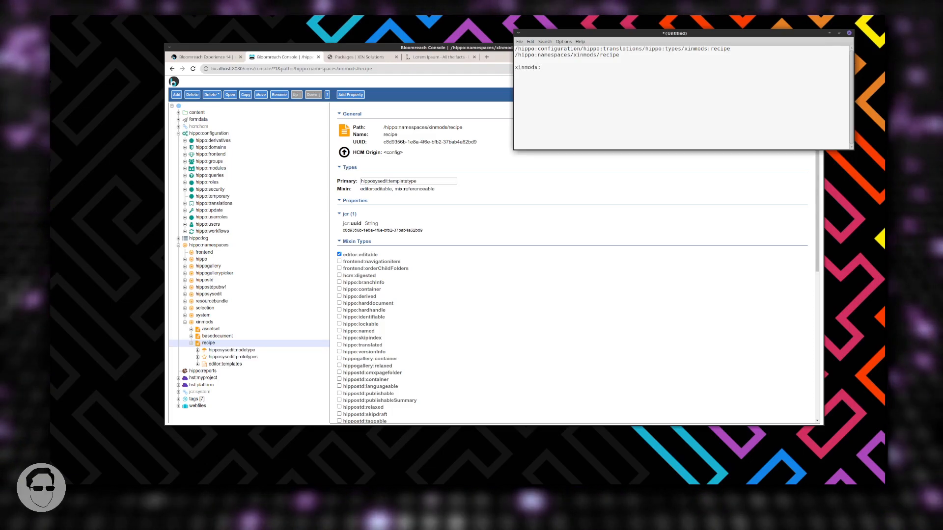
type("recipe")
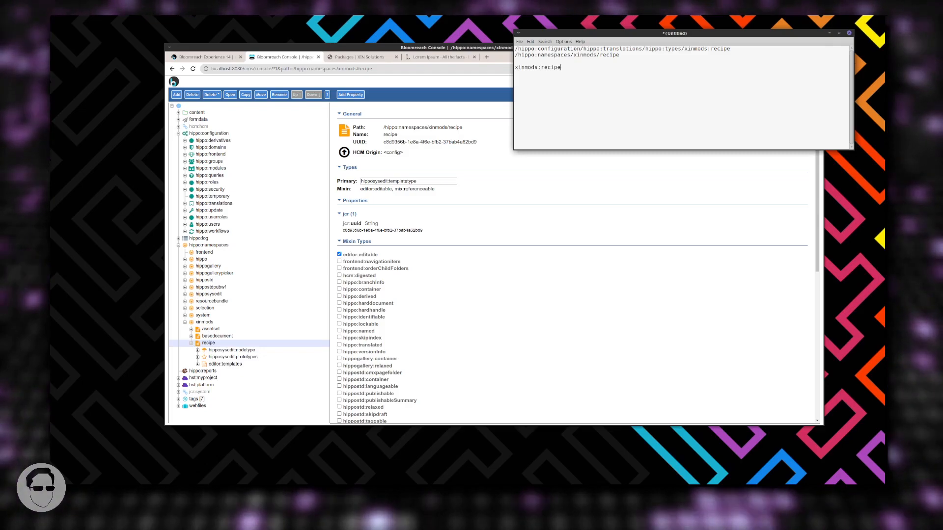
key("shift+Home")
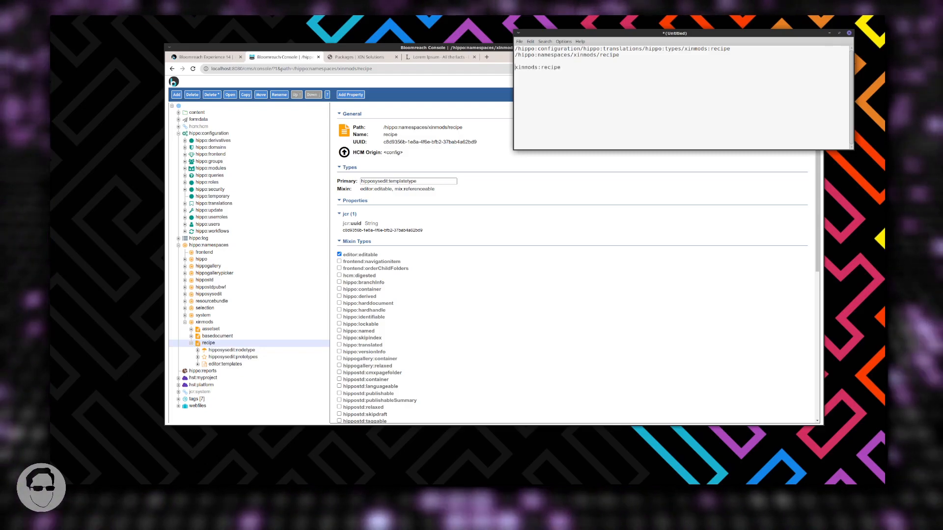
Step: Switch to the XIN Solutions Packages page and start a new package named "Recipe Document Types"
left_click(595, 334)
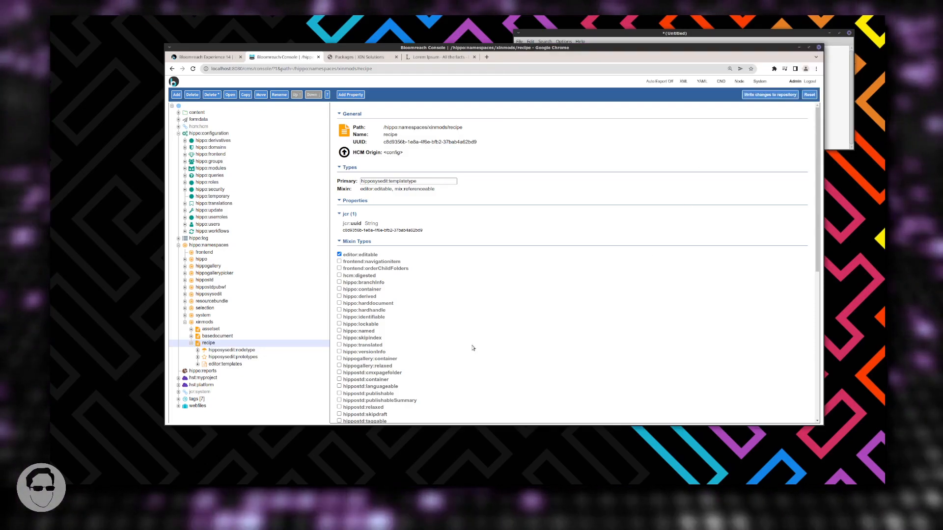
left_click(349, 57)
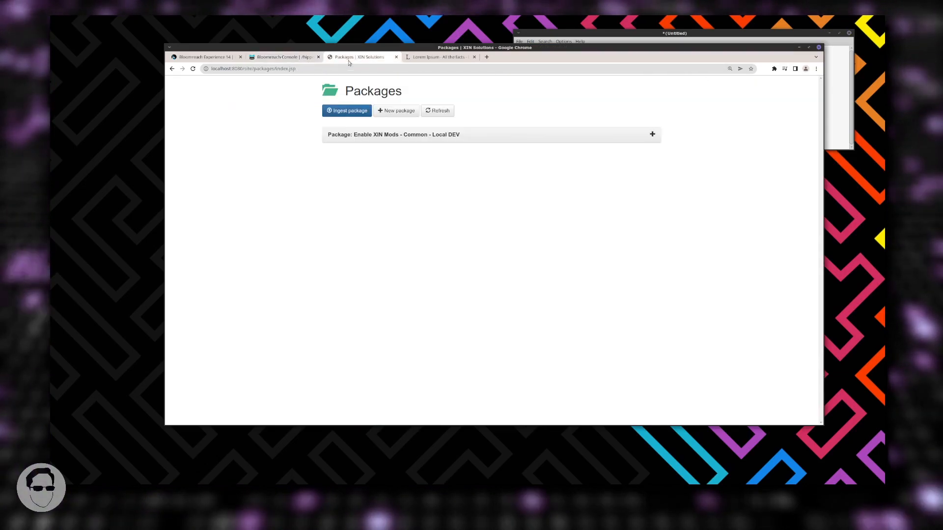
left_click(389, 112)
left_click(456, 183)
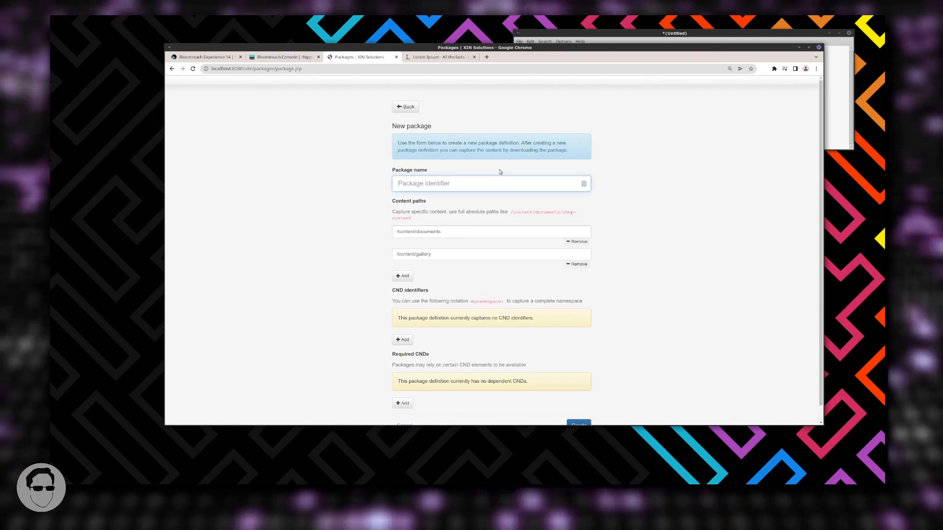
type("Recipe Document Types")
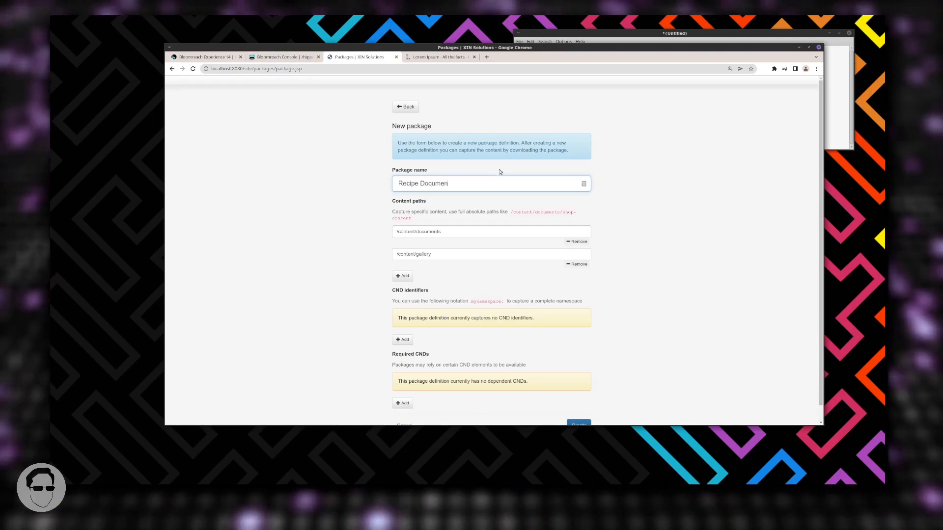
Step: Replace the first content path with /hippo:configuration/hippo:translations/hippo:types/xinmods:recipe, copied from the text file
left_click(530, 33)
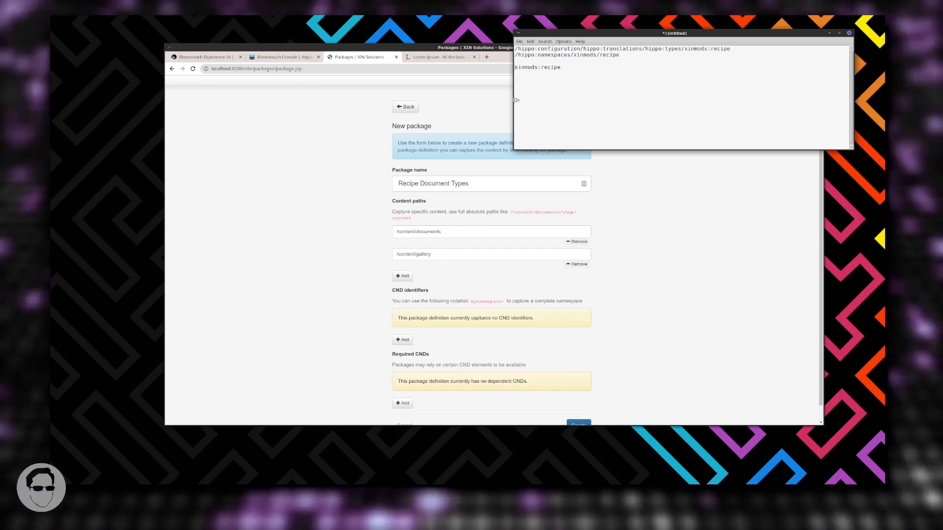
triple_click(741, 51)
key("ctrl+c")
left_click(353, 236)
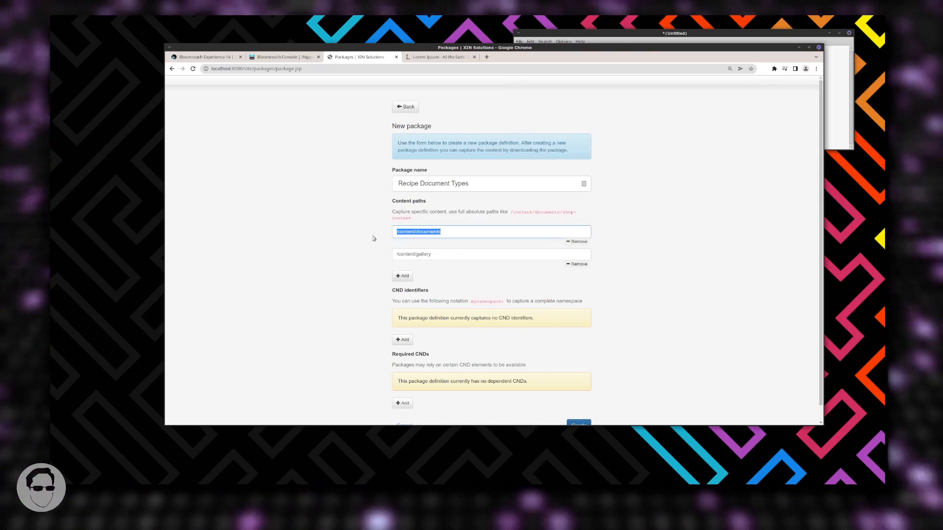
key("ctrl+v")
Step: Replace the second content path with /hippo:namespaces/xinmods/recipe, copied from the text file
key("alt+Tab")
triple_click(611, 55)
key("ctrl+c")
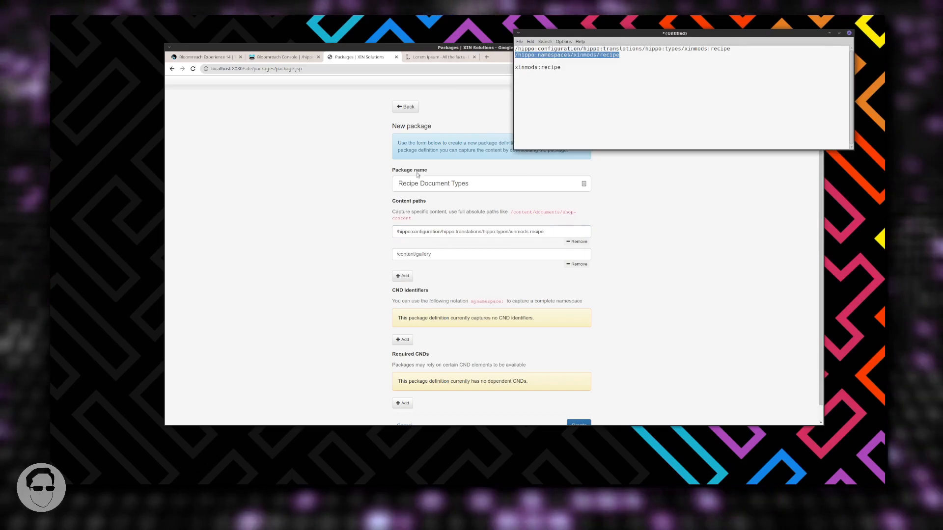
left_click(439, 254)
left_click_drag(440, 254, 309, 252)
key("ctrl+v")
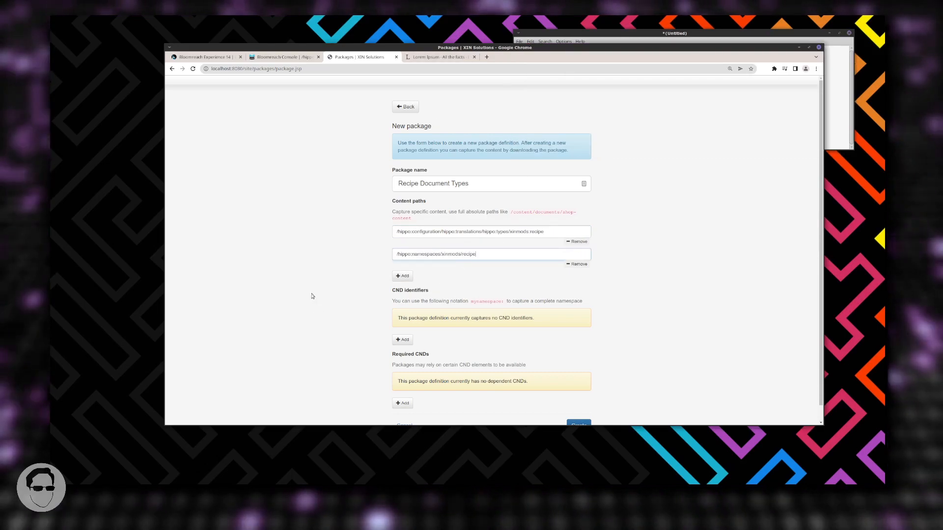
Step: Add the CND identifier xinmods:recipe to the package definition and create the package
left_click(404, 339)
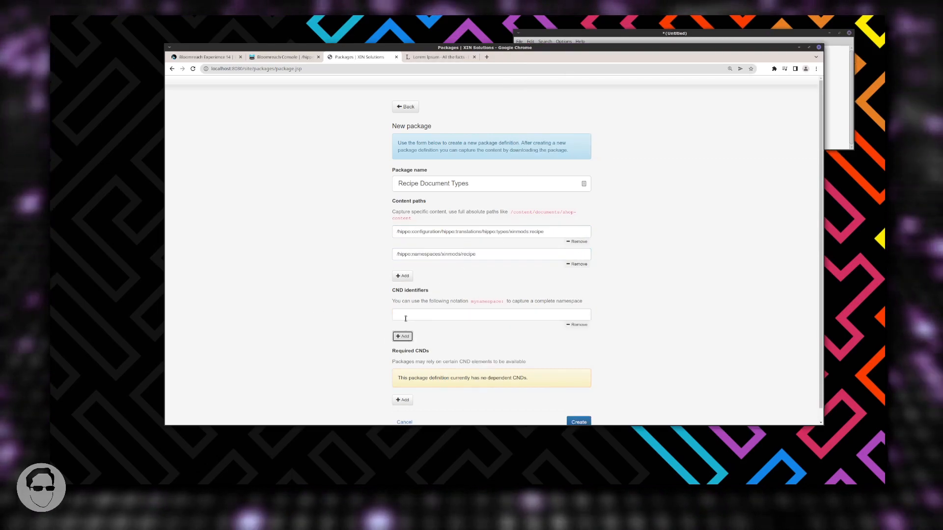
left_click(405, 317)
left_click(588, 34)
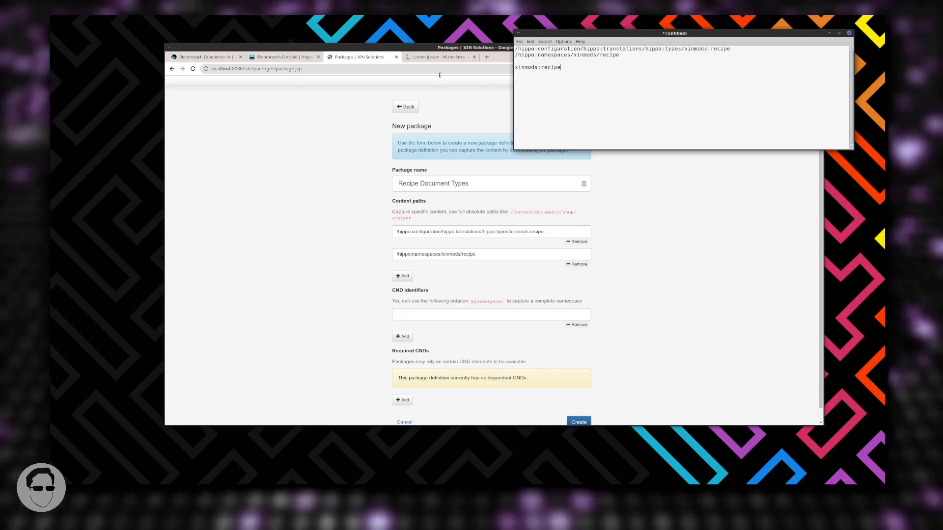
left_click(410, 321)
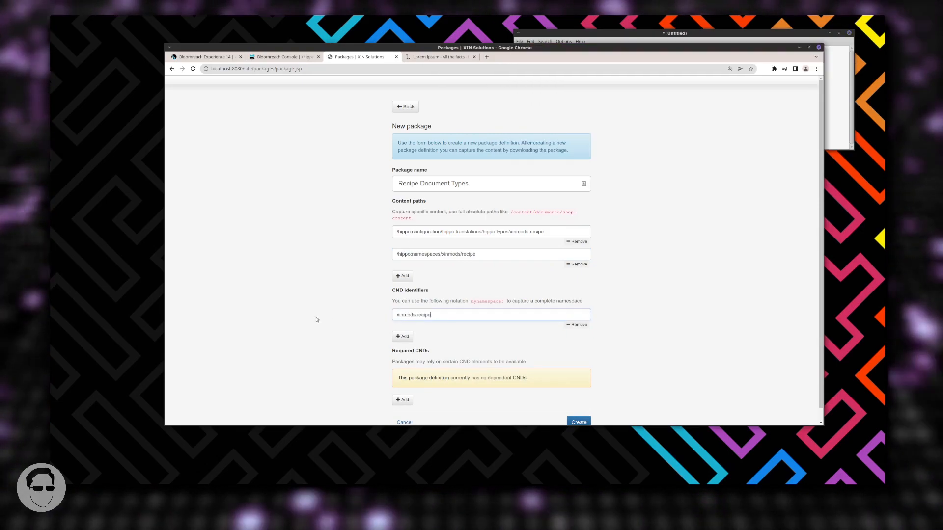
scroll(603, 309, "down", 1)
left_click(577, 407)
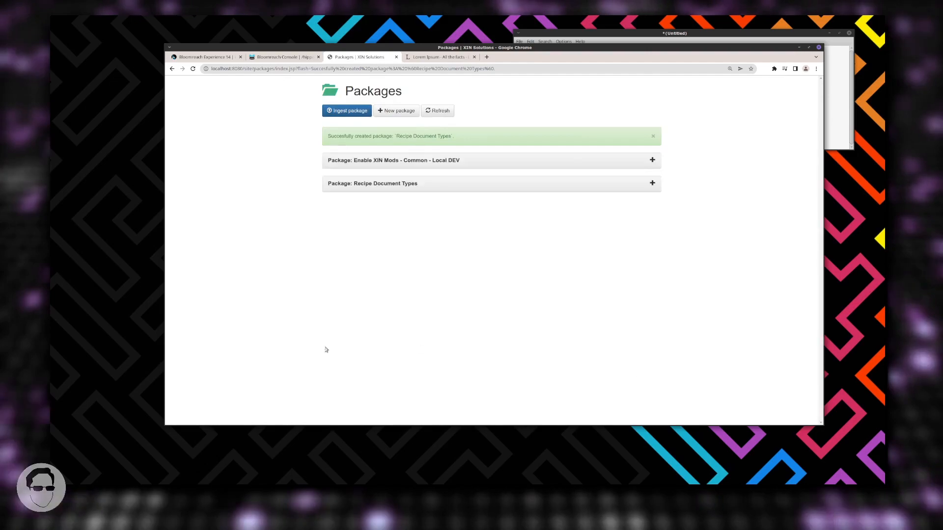
Step: Expand the Recipe Document Types package and download it with the suggested filename postfix
left_click(376, 185)
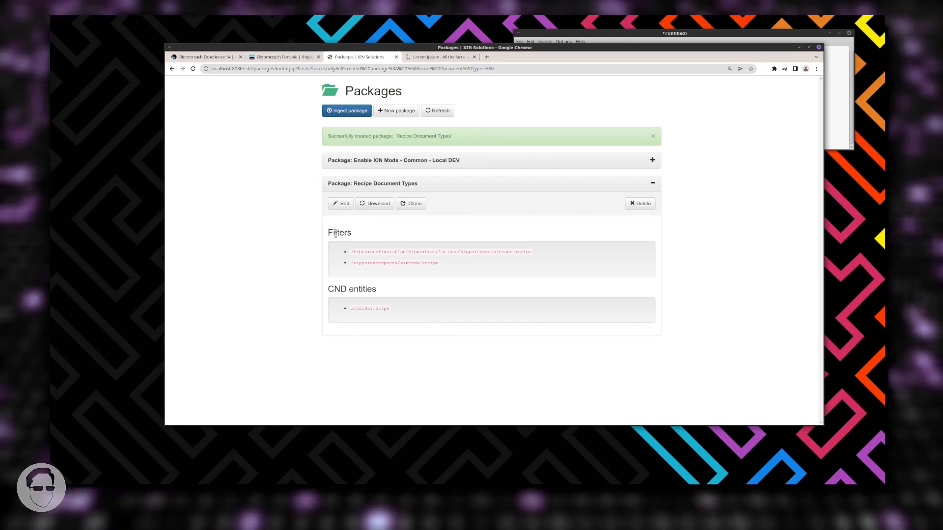
left_click(372, 203)
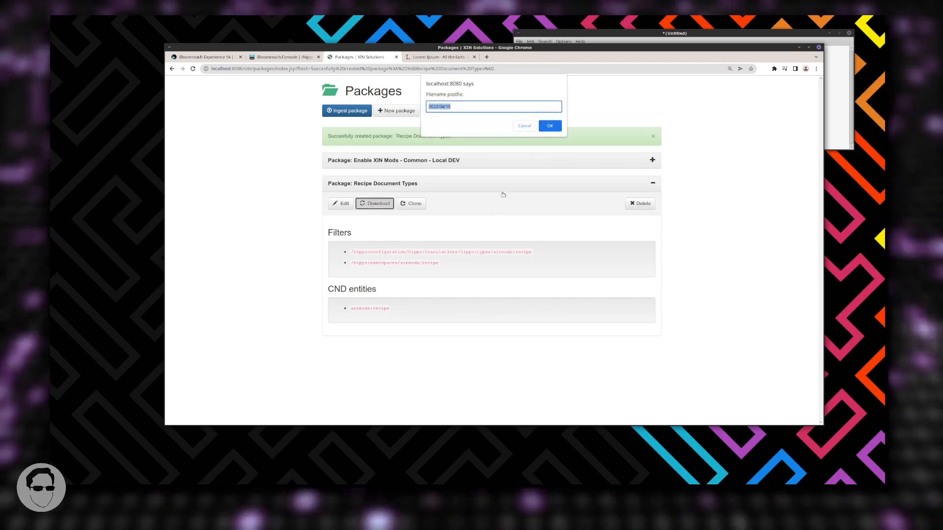
left_click(549, 126)
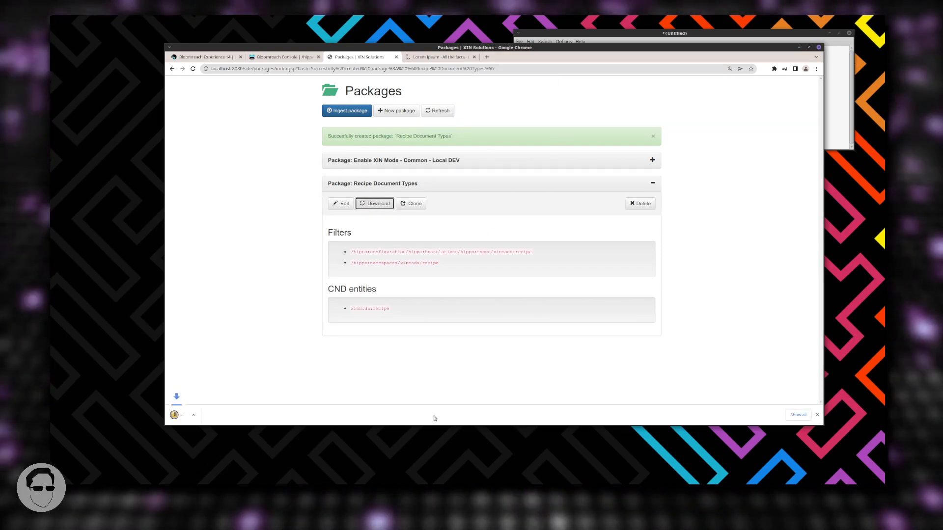